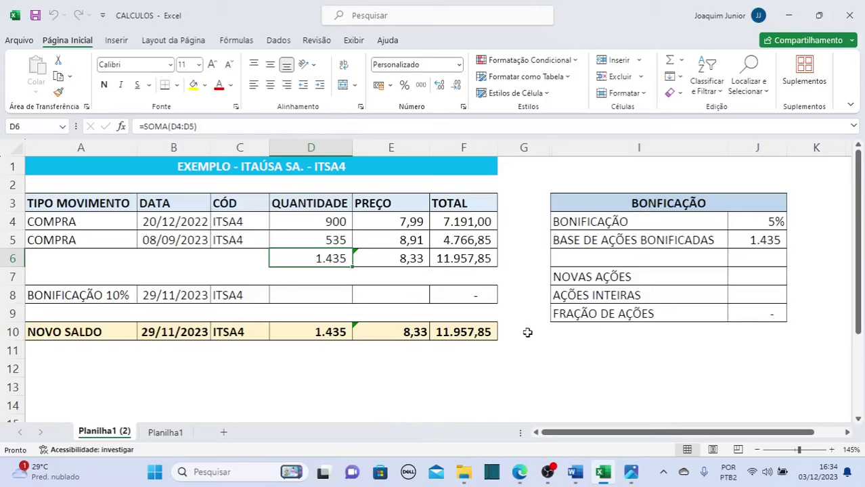
- Enter the formula =F6/D6 in E6 to calculate the average price of the two purchases
{"action": "left_click", "coordinate": [491, 266]}
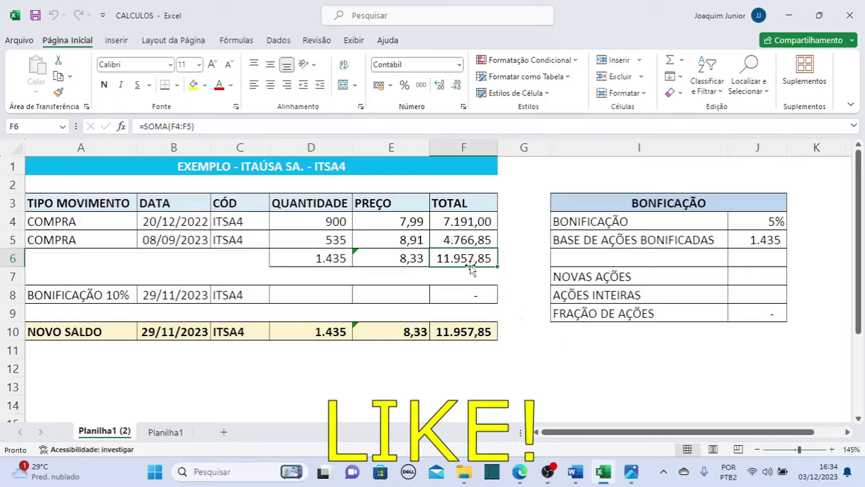
{"action": "left_click", "coordinate": [414, 261]}
{"action": "type", "text": "=F6/D6"}
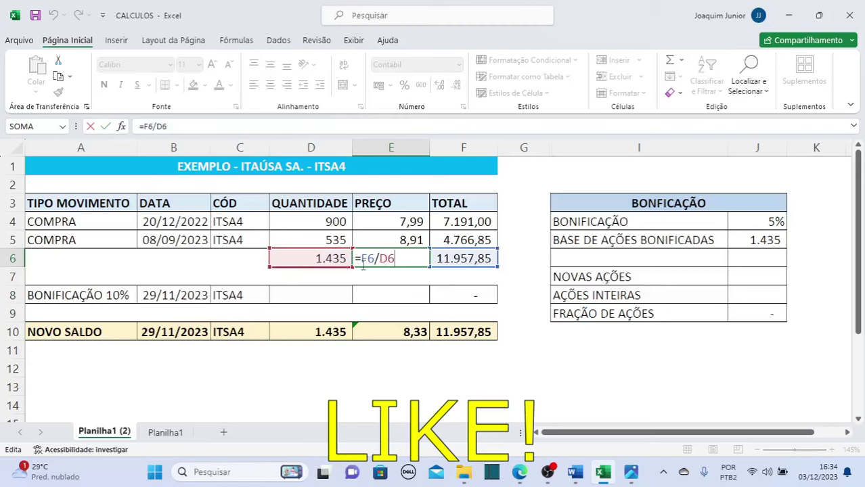
{"action": "key", "text": "Return"}
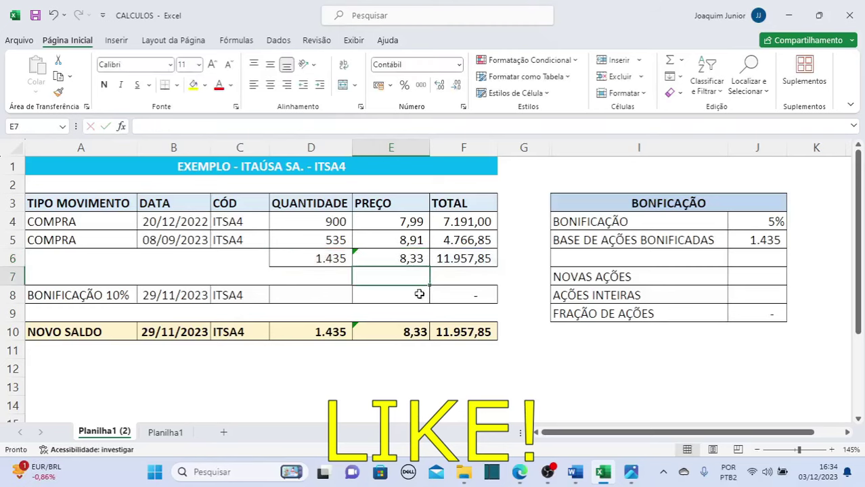
{"action": "left_click", "coordinate": [406, 259]}
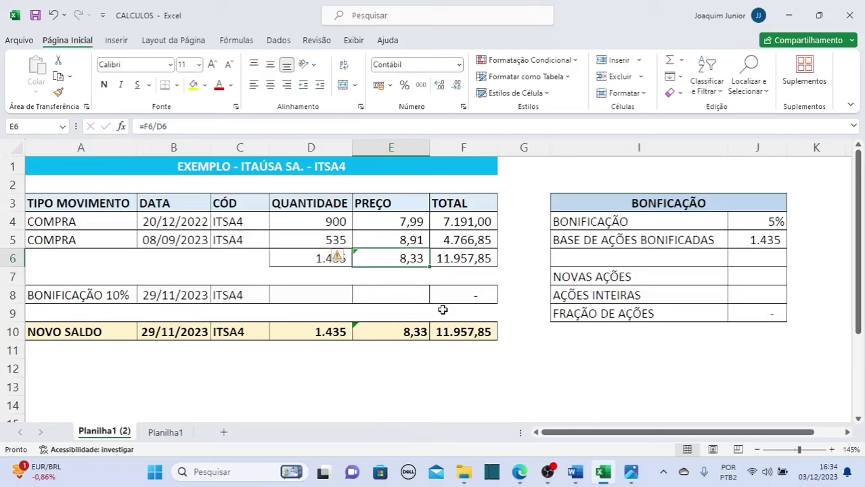
- Switch to the Itaúsa notice in Edge and highlight the bonus ratio of 5 new shares per 100 and the 27.11.2023 position date
{"action": "key", "text": "alt+Tab"}
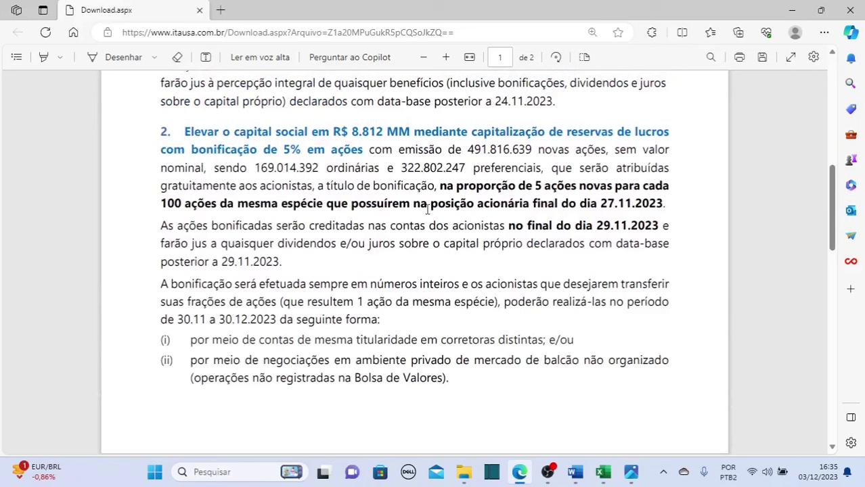
{"action": "left_click_drag", "start_coordinate": [417, 206], "coordinate": [663, 203]}
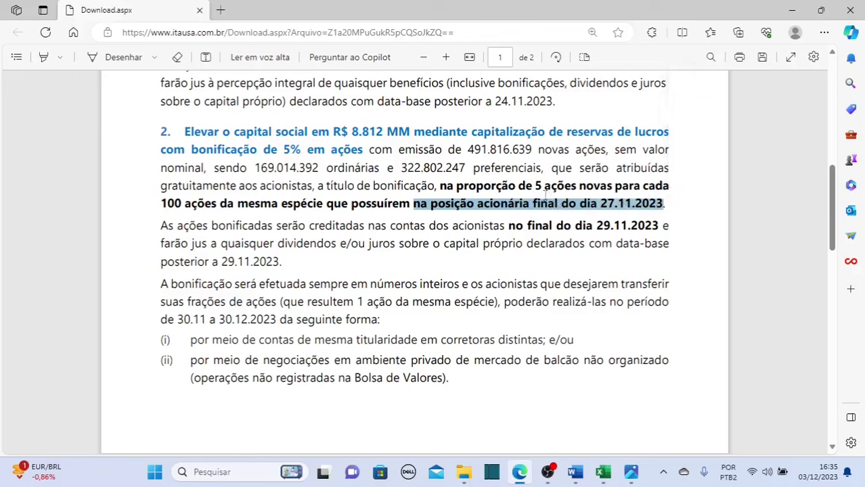
{"action": "left_click_drag", "start_coordinate": [534, 191], "coordinate": [183, 209]}
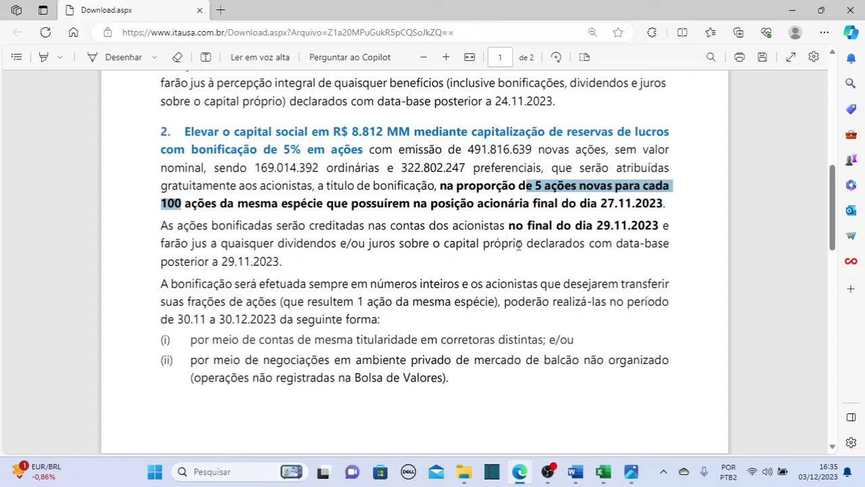
{"action": "left_click_drag", "start_coordinate": [600, 206], "coordinate": [667, 213]}
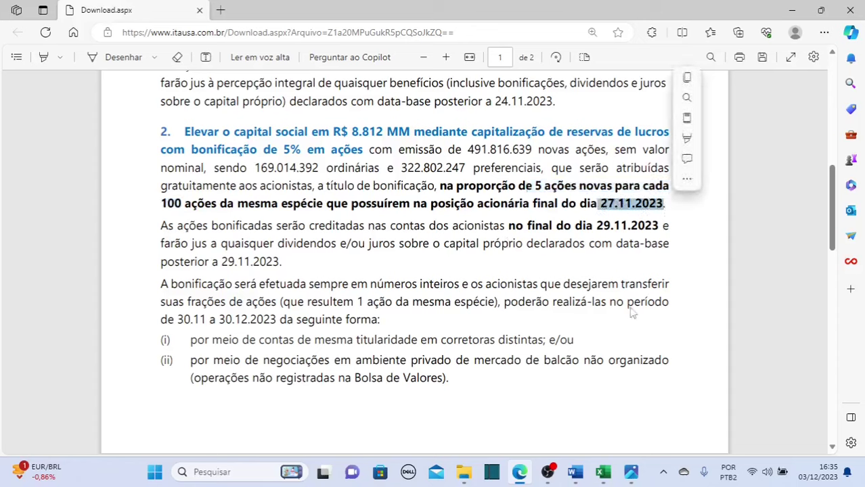
- Switch back to the Excel workbook and check the second purchase's date against the bonus cut-off date
{"action": "left_click", "coordinate": [603, 472]}
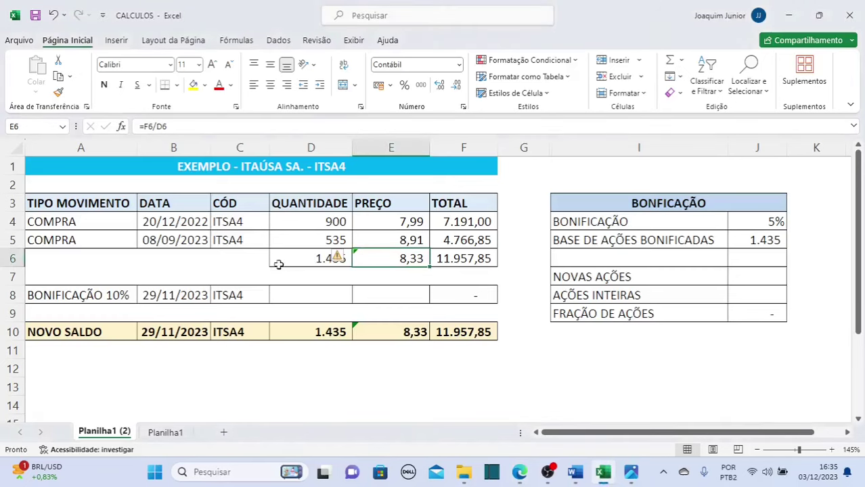
{"action": "left_click", "coordinate": [196, 258]}
{"action": "left_click", "coordinate": [170, 241]}
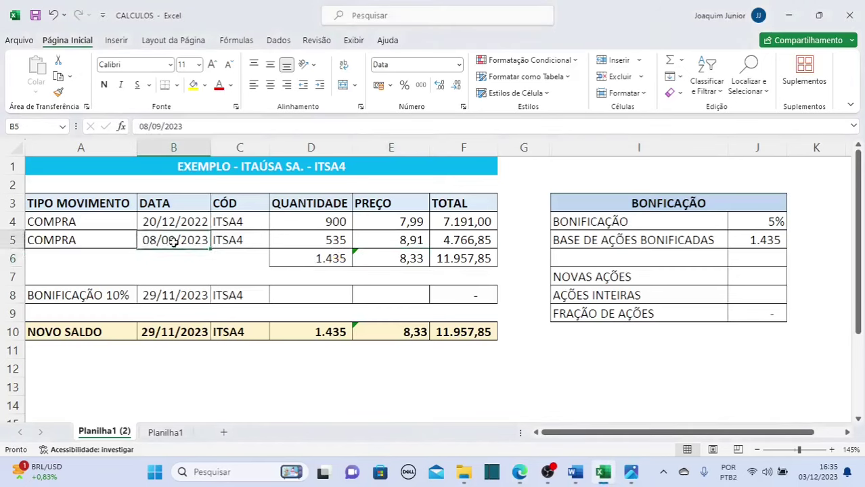
{"action": "left_click", "coordinate": [207, 262]}
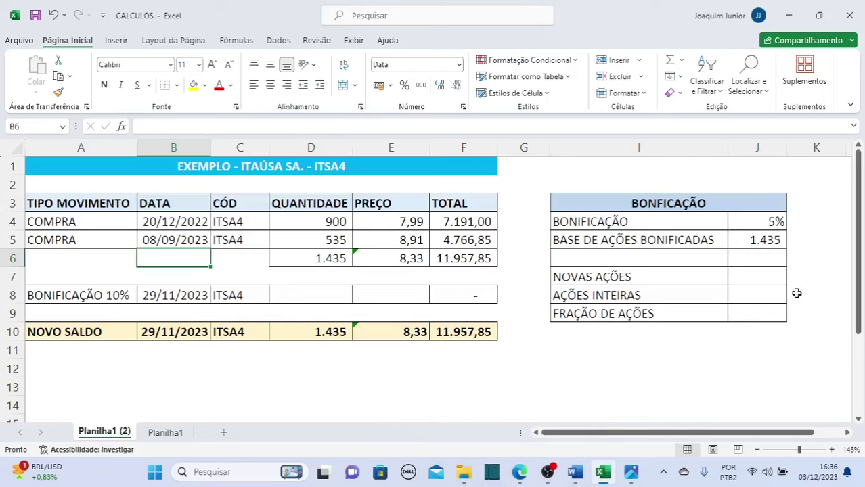
- Calculate NOVAS AÇÕES in J7 by multiplying the bonus share base by the bonus percentage with =J5*J4
{"action": "left_click", "coordinate": [775, 223]}
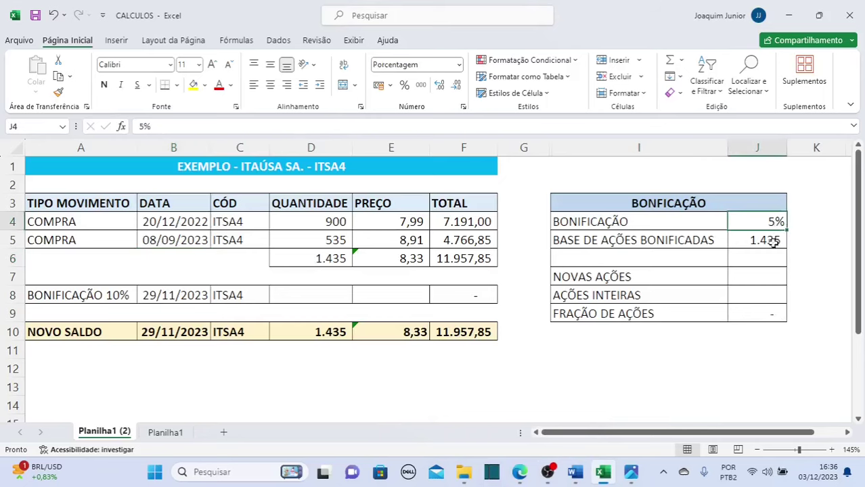
{"action": "left_click", "coordinate": [759, 279]}
{"action": "type", "text": "="}
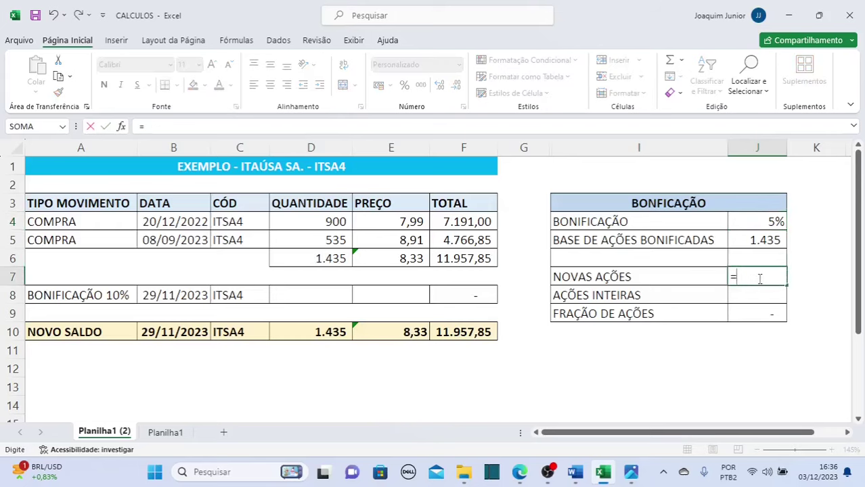
{"action": "left_click", "coordinate": [765, 241]}
{"action": "type", "text": "*"}
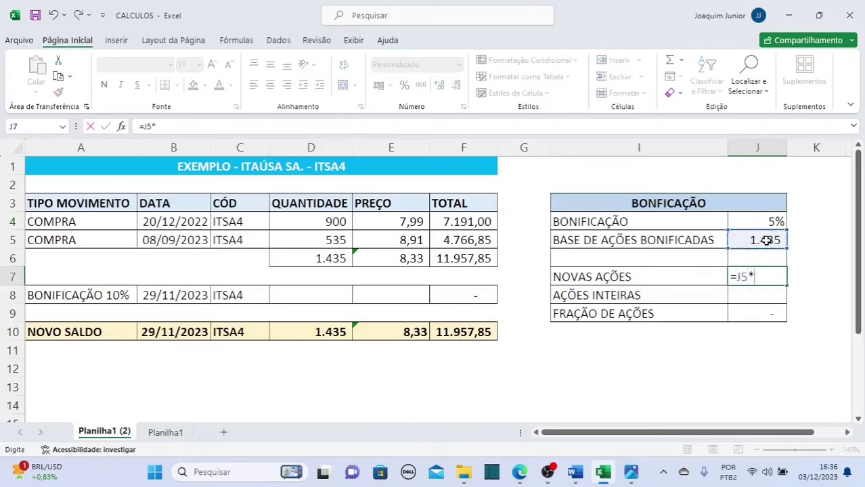
{"action": "left_click", "coordinate": [755, 224]}
{"action": "key", "text": "Return"}
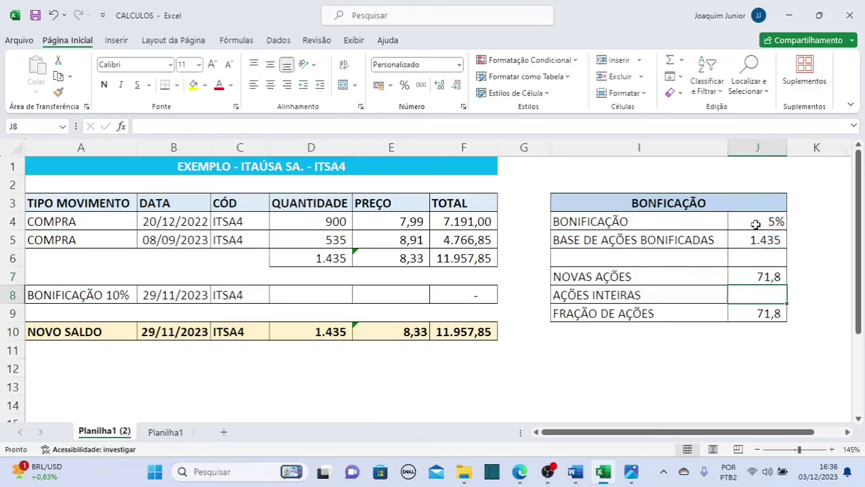
- Compare the NOVAS AÇÕES result with the ITSA4 bonus entry in the image 6.jpg in Photos, and close the image
{"action": "left_click", "coordinate": [772, 281]}
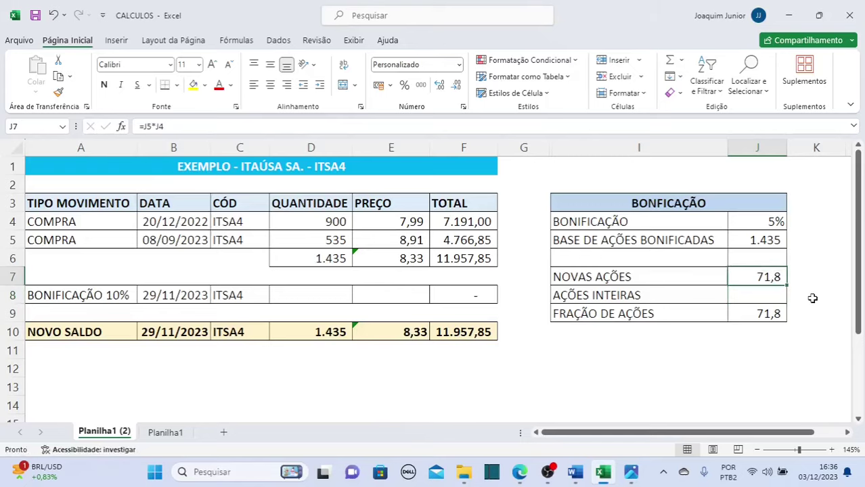
{"action": "left_click", "coordinate": [635, 469]}
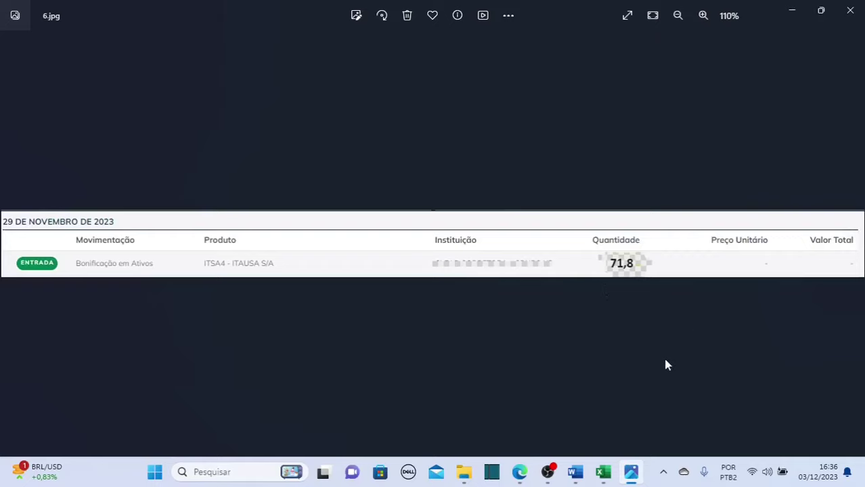
{"action": "left_click", "coordinate": [850, 14]}
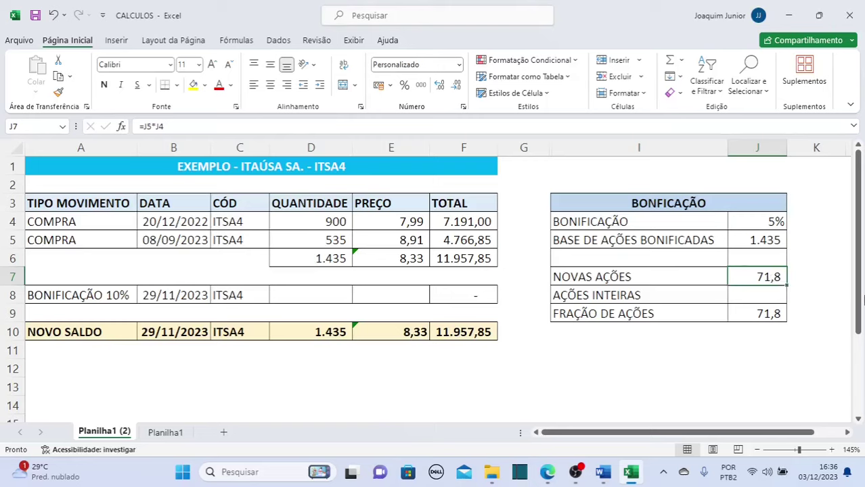
- Enter 71 as the number of AÇÕES INTEIRAS in J8
{"action": "left_click", "coordinate": [774, 293]}
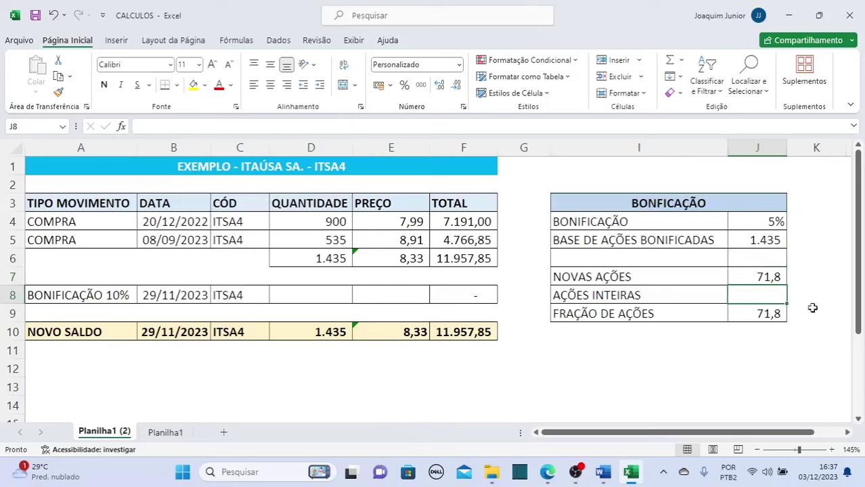
{"action": "type", "text": "0,"}
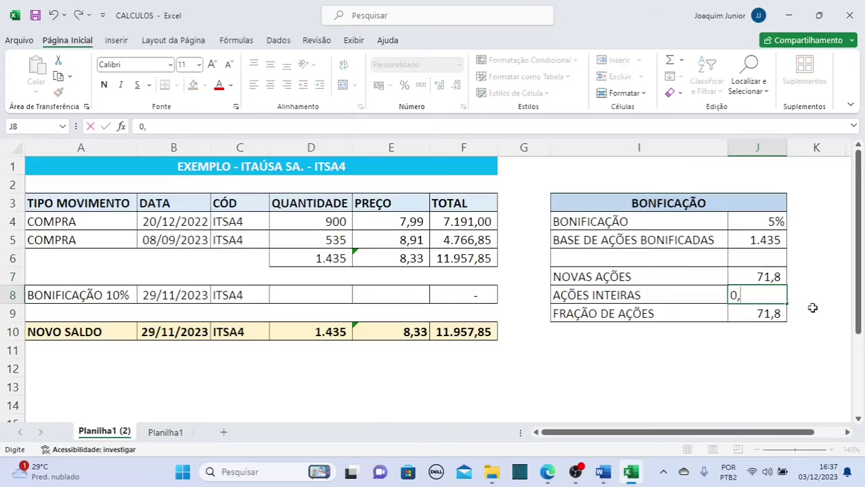
{"action": "key", "text": "BackSpace"}
{"action": "type", "text": "71"}
{"action": "key", "text": "Return"}
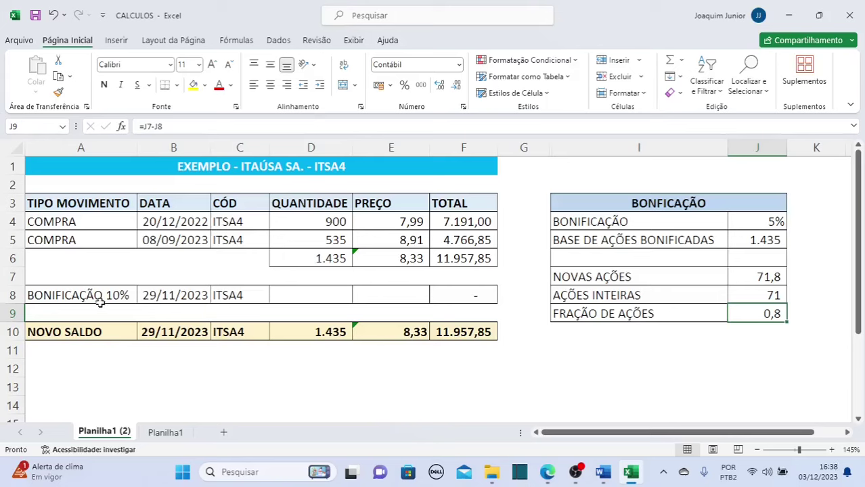
- Enter 71 as the quantity in the BONIFICAÇÃO row, cell D8
{"action": "left_click", "coordinate": [331, 297]}
{"action": "type", "text": "71"}
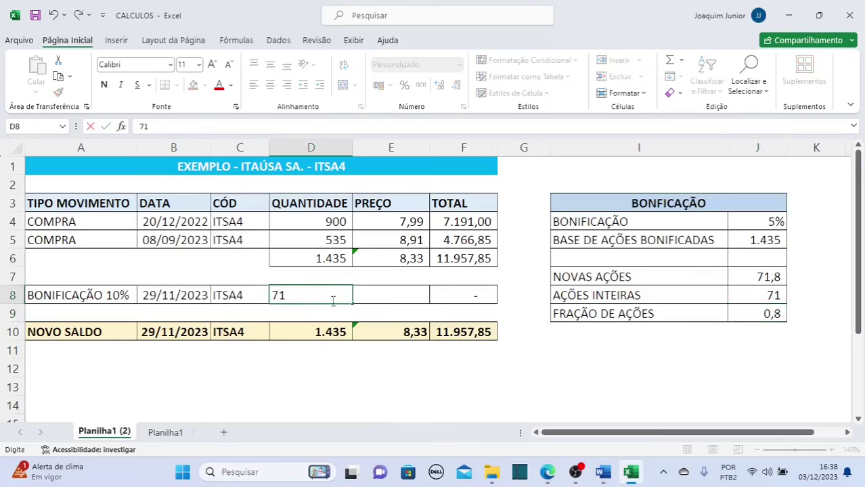
{"action": "key", "text": "Tab"}
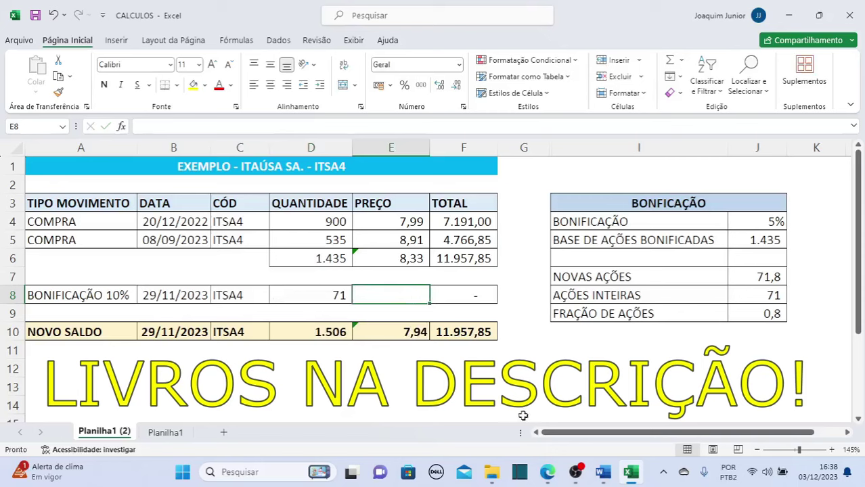
- Switch to the Itaúsa notice in Edge and copy the bonus shares' attributed cost per share, 17,917246, from page 2
{"action": "left_click", "coordinate": [549, 470]}
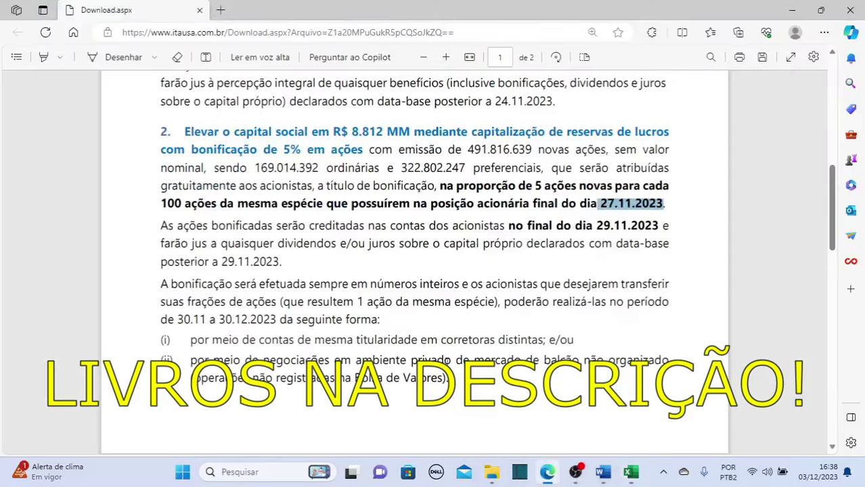
{"action": "scroll", "coordinate": [407, 287], "scroll_direction": "down", "scroll_amount": 5}
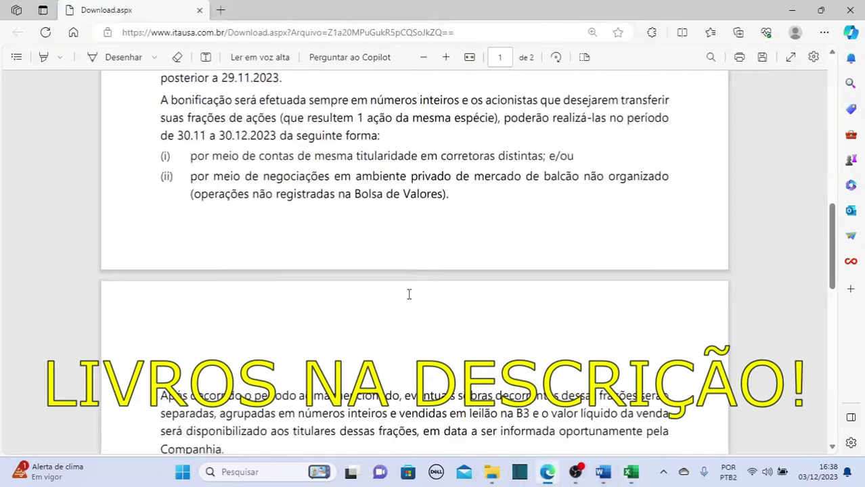
{"action": "left_click_drag", "start_coordinate": [163, 287], "coordinate": [472, 291]}
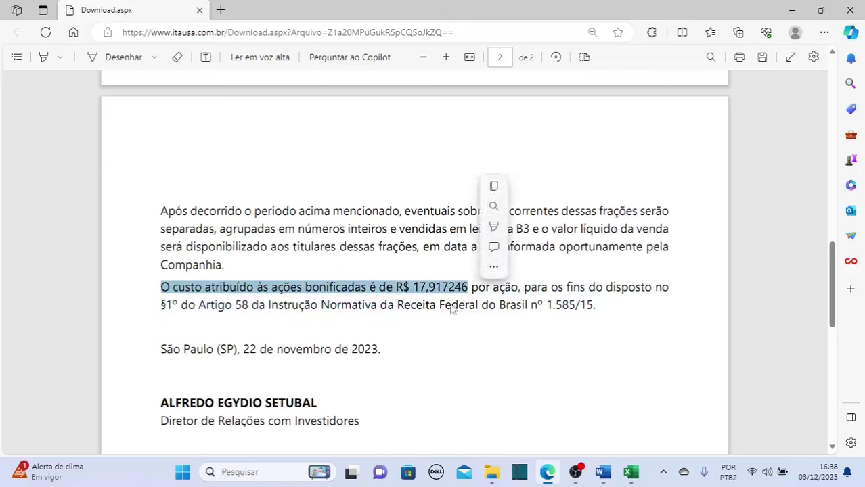
{"action": "left_click", "coordinate": [445, 332]}
{"action": "left_click_drag", "start_coordinate": [414, 289], "coordinate": [467, 291]}
{"action": "key", "text": "ctrl+c"}
{"action": "right_click", "coordinate": [462, 291]}
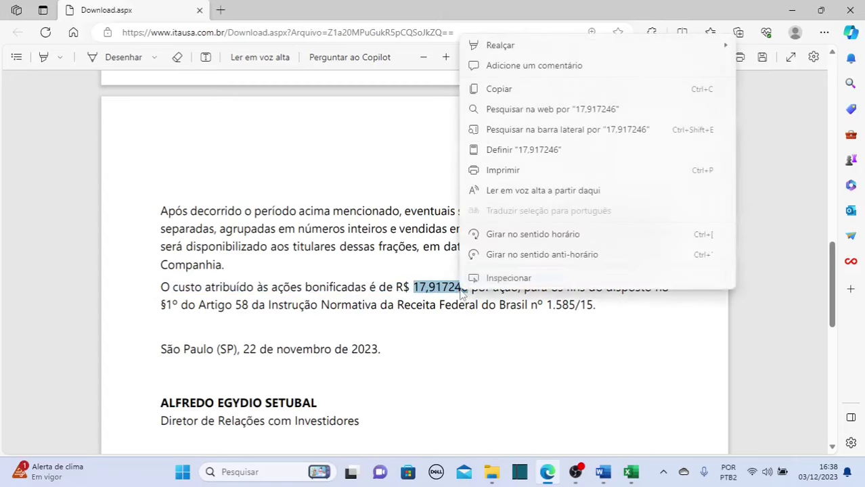
{"action": "left_click", "coordinate": [508, 92]}
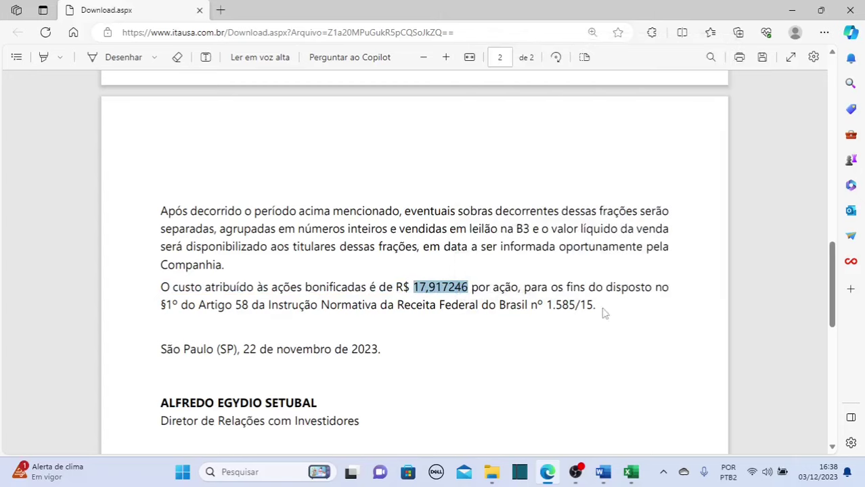
- Paste 17,917246 as the bonus price in E8 of the Excel sheet and check the row's quantity, price and total
{"action": "left_click", "coordinate": [629, 474]}
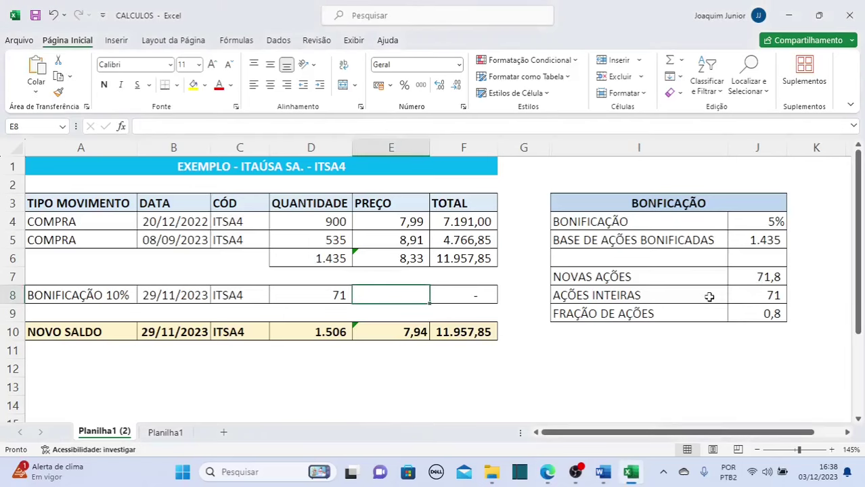
{"action": "key", "text": "ctrl+v"}
{"action": "left_click", "coordinate": [324, 292]}
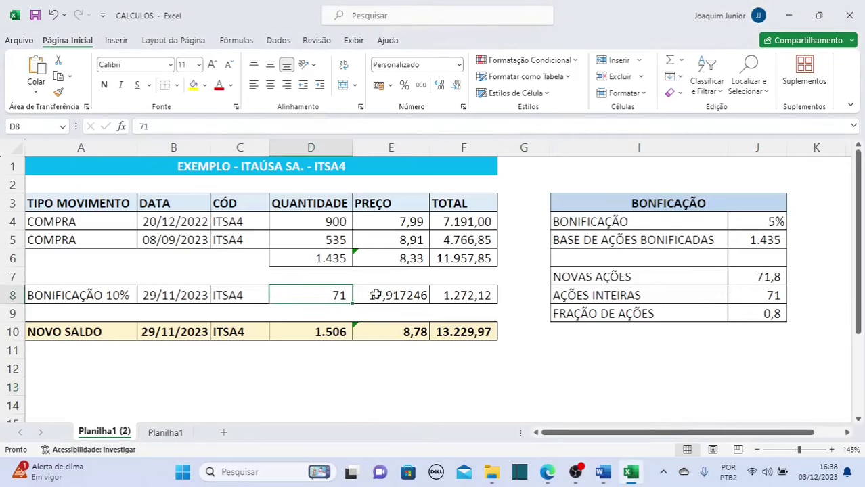
{"action": "left_click", "coordinate": [376, 295]}
{"action": "left_click", "coordinate": [461, 298]}
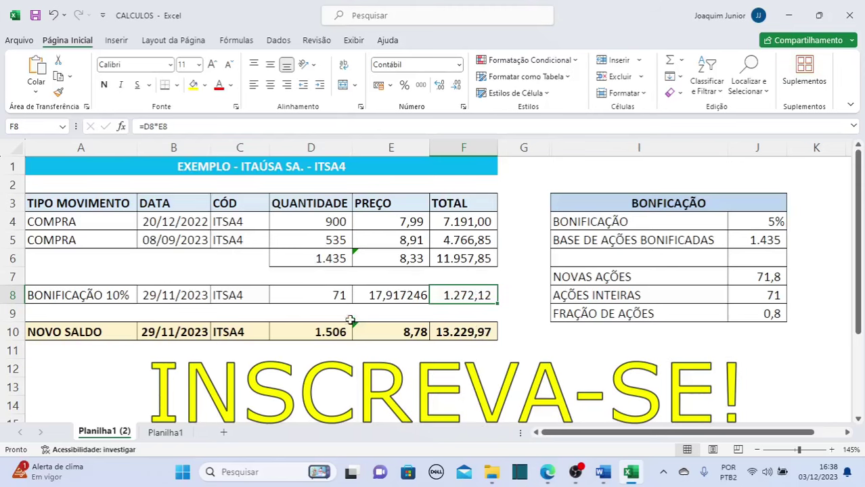
- Review the purchased, bonus and NOVO SALDO share quantities in column D, and the totals in F6 and F8
{"action": "double_click", "coordinate": [334, 259]}
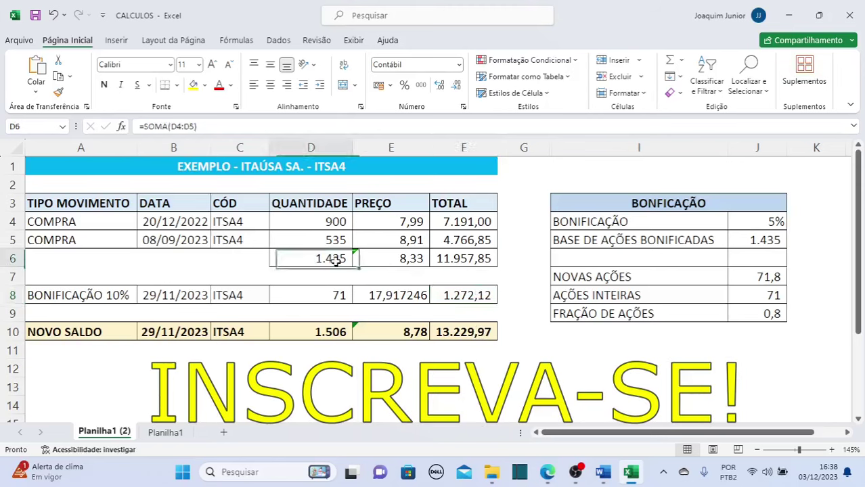
{"action": "left_click", "coordinate": [339, 298]}
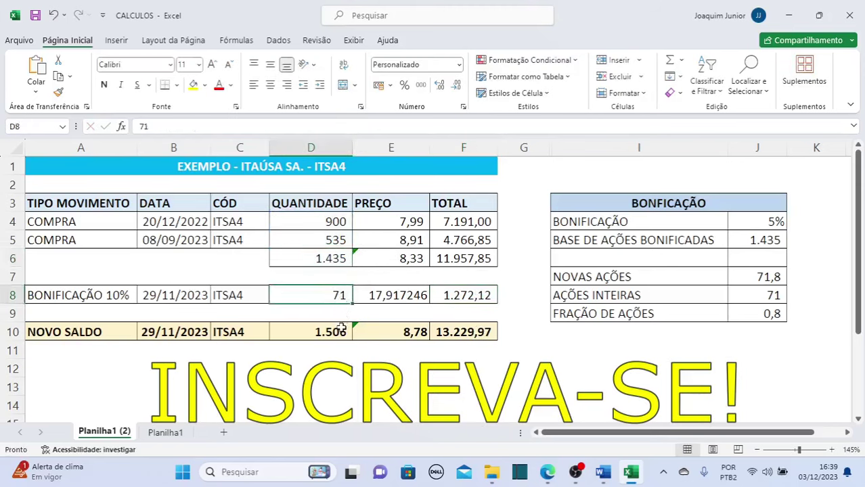
{"action": "left_click", "coordinate": [342, 326]}
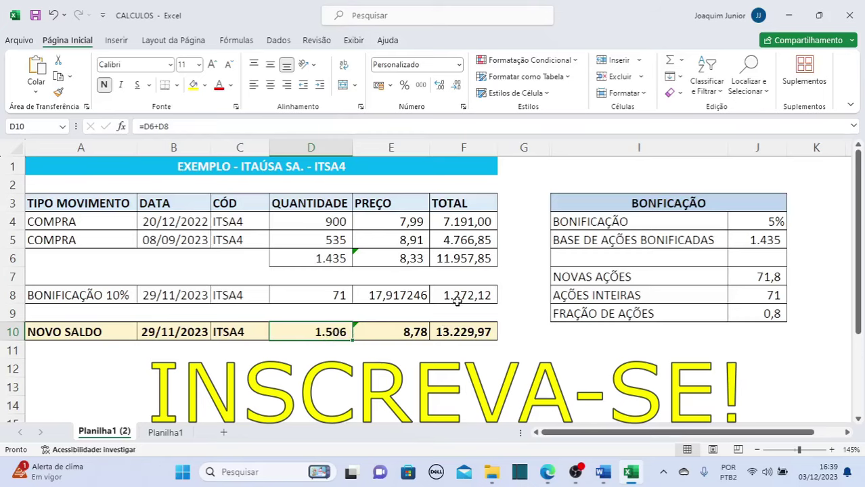
{"action": "left_click", "coordinate": [472, 261]}
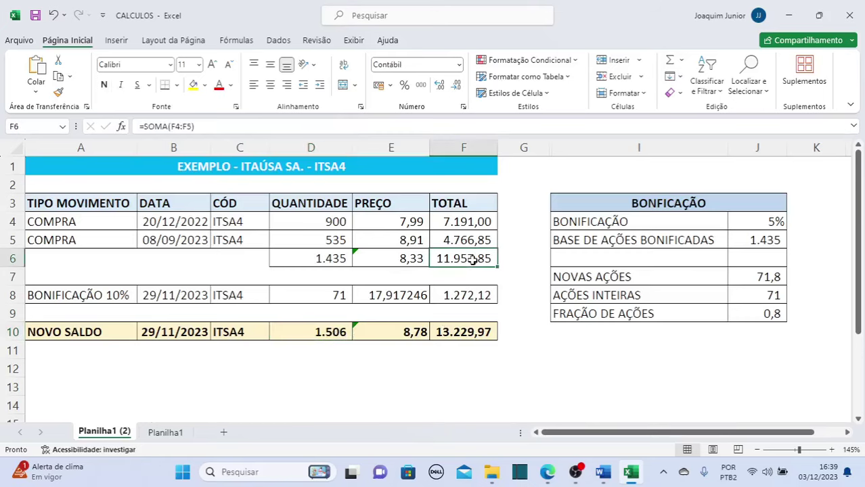
{"action": "left_click", "coordinate": [483, 295]}
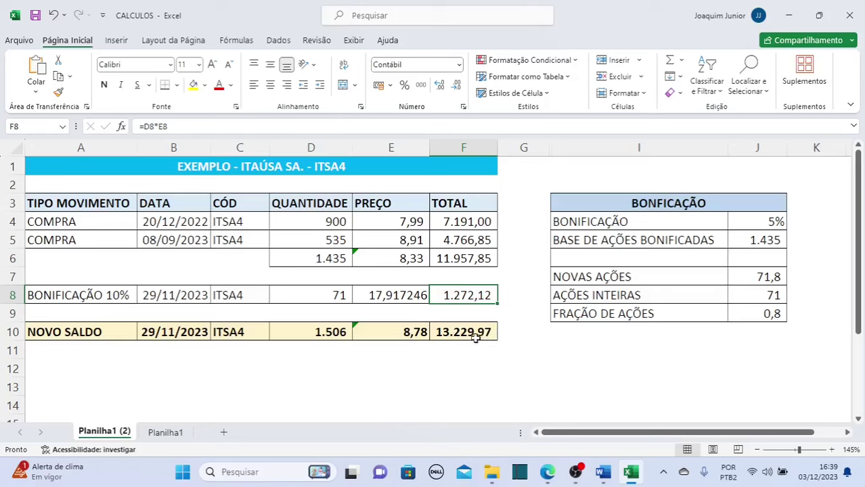
- Inspect the average price formula in E10 of the NOVO SALDO row without editing it
{"action": "double_click", "coordinate": [412, 332]}
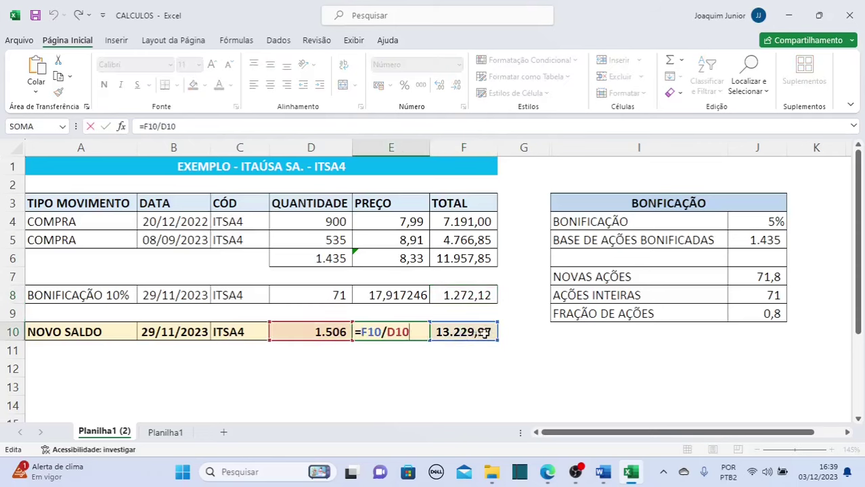
{"action": "left_click", "coordinate": [400, 370]}
{"action": "left_click", "coordinate": [408, 337]}
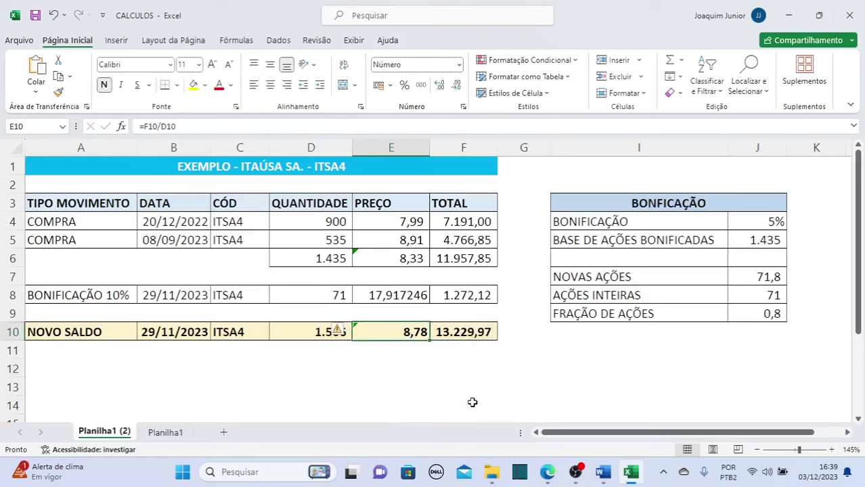
{"action": "left_click", "coordinate": [450, 391]}
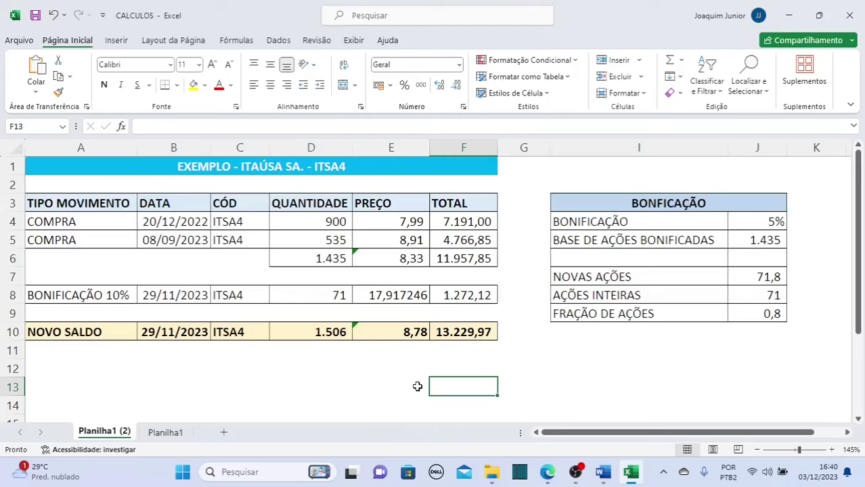
{"action": "left_click", "coordinate": [410, 378]}
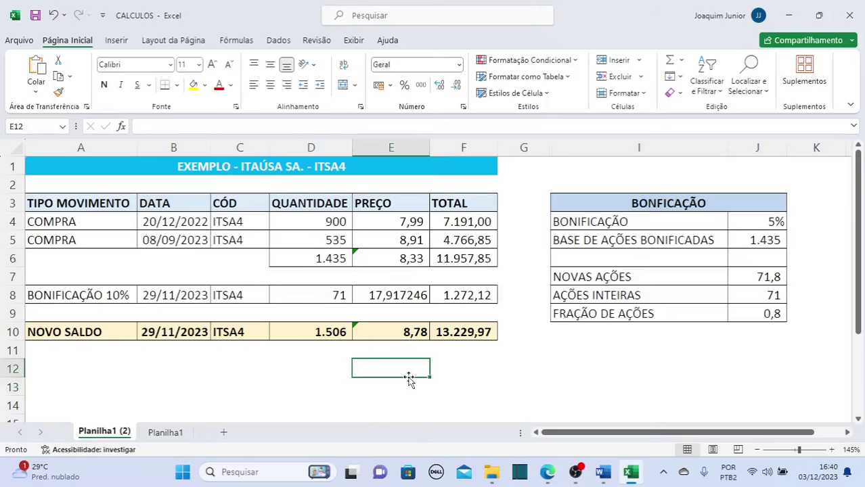
- Switch to the Word guide and read on past PASSO 2, and open the Bens e Direitos form in IRPF 2023
{"action": "key", "text": "alt+Tab"}
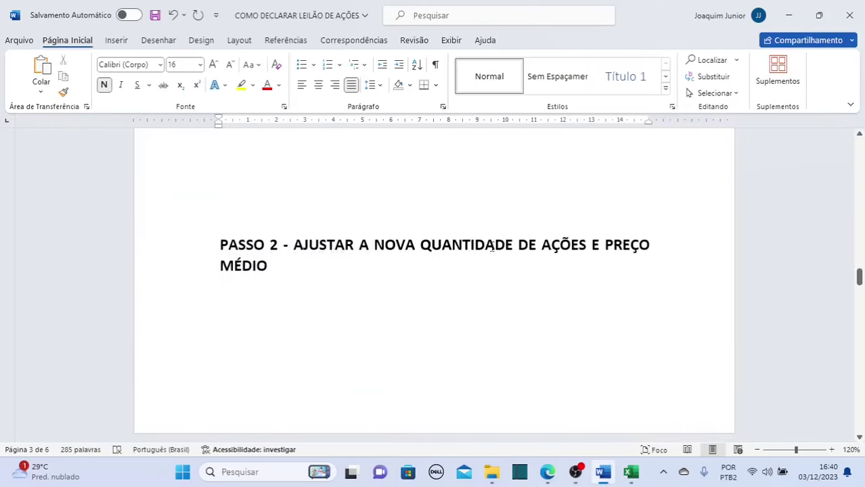
{"action": "scroll", "coordinate": [550, 299], "scroll_direction": "down", "scroll_amount": 2}
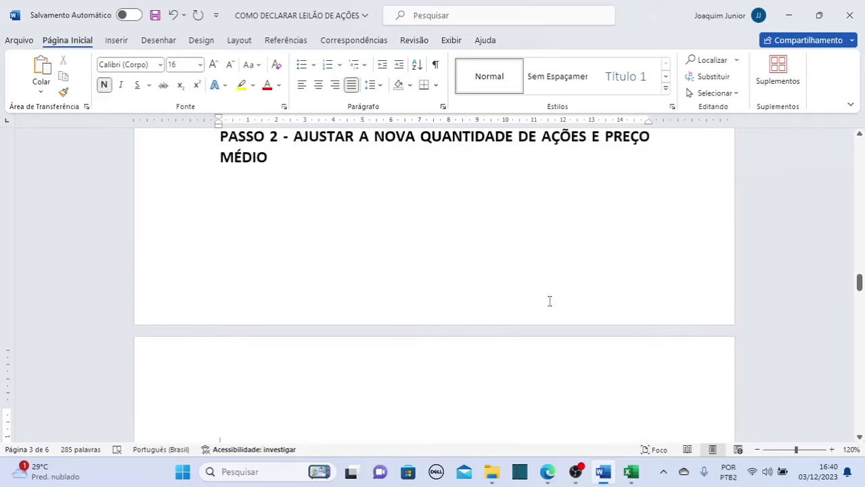
{"action": "scroll", "coordinate": [548, 302], "scroll_direction": "down", "scroll_amount": 6}
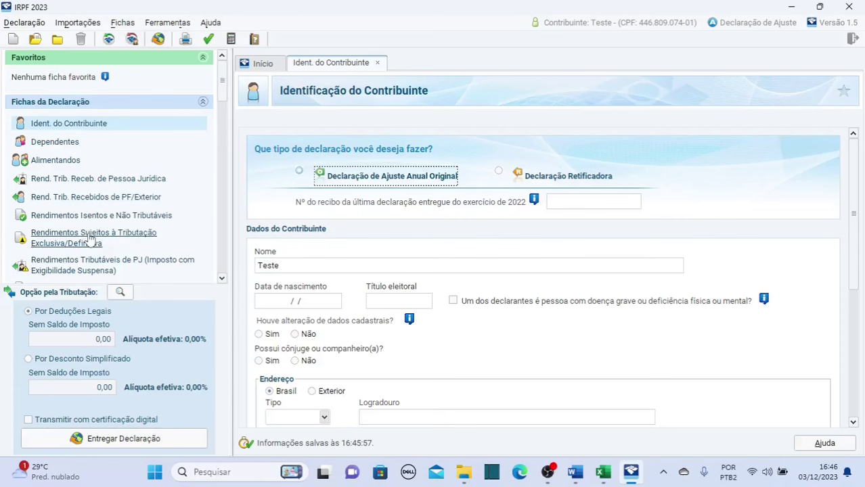
{"action": "scroll", "coordinate": [88, 237], "scroll_direction": "down", "scroll_amount": 5}
{"action": "left_click", "coordinate": [73, 229]}
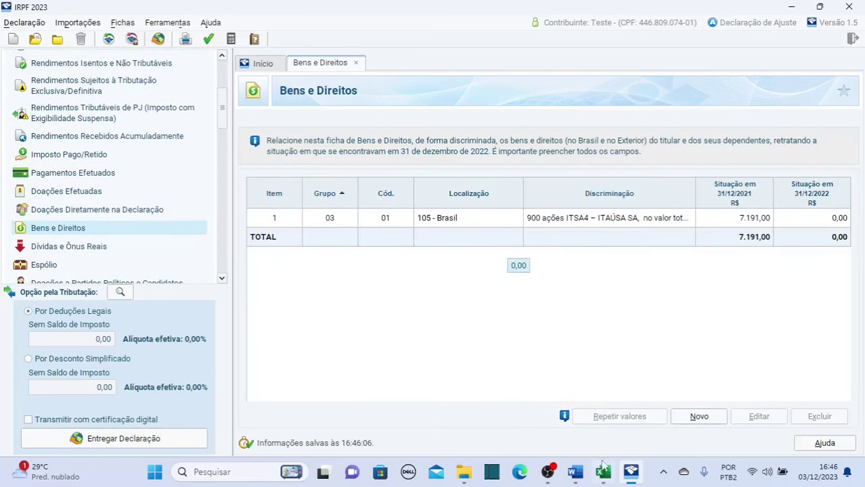
- Switch to Excel, check the date, quantity and total of the 20/12/2022 purchase in row 4, and return to IRPF 2023
{"action": "left_click", "coordinate": [603, 471]}
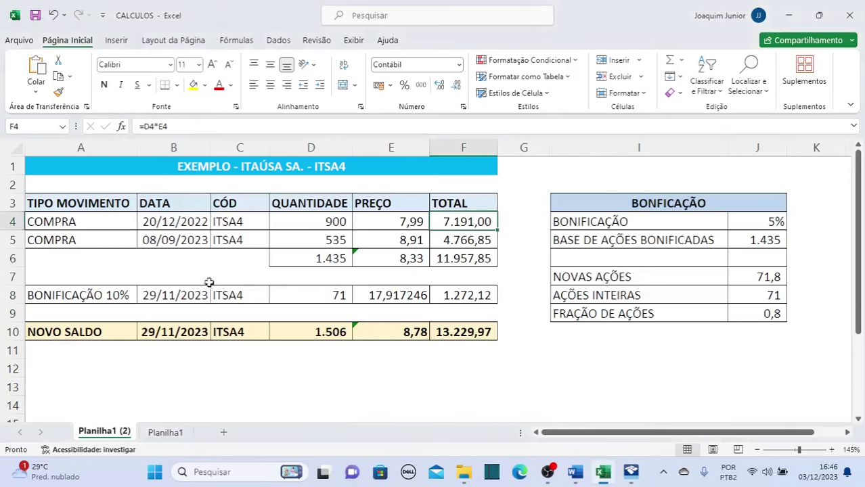
{"action": "left_click", "coordinate": [178, 224]}
{"action": "left_click", "coordinate": [18, 222]}
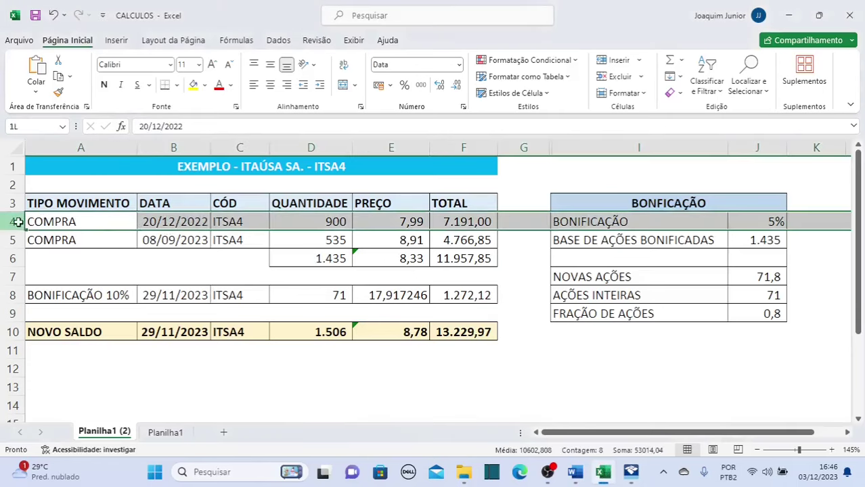
{"action": "left_click", "coordinate": [308, 225]}
{"action": "left_click", "coordinate": [461, 220]}
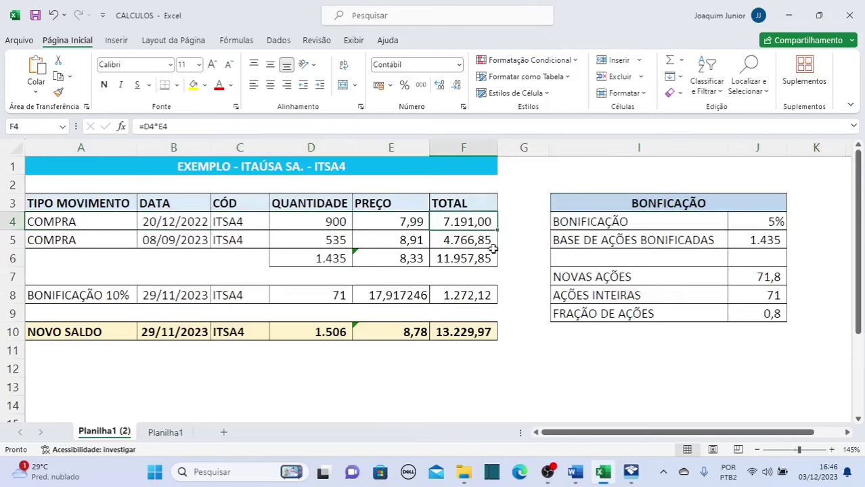
{"action": "left_click", "coordinate": [630, 474]}
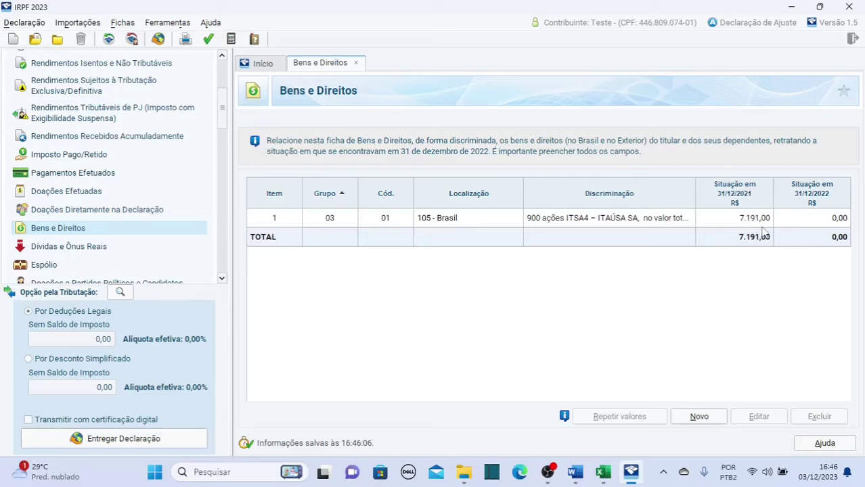
- Open the ITSA4 item in Bens e Direitos for editing and select its whole Discriminação text
{"action": "double_click", "coordinate": [682, 220]}
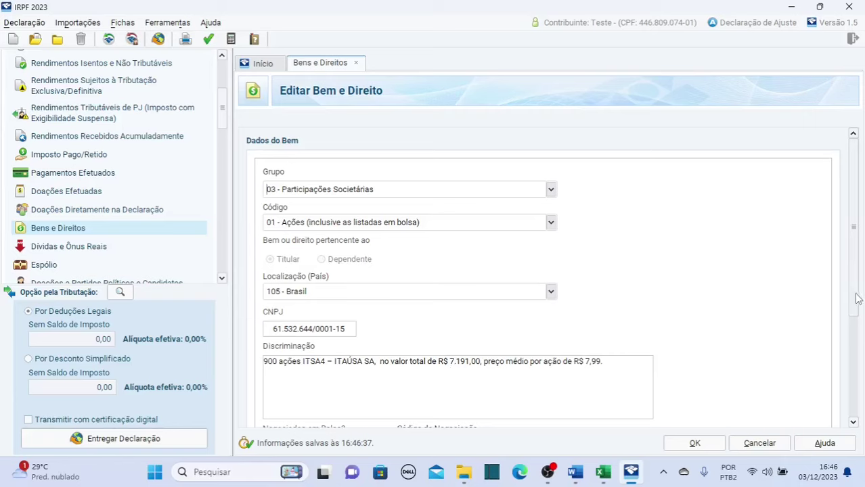
{"action": "left_click_drag", "start_coordinate": [855, 298], "coordinate": [318, 392]}
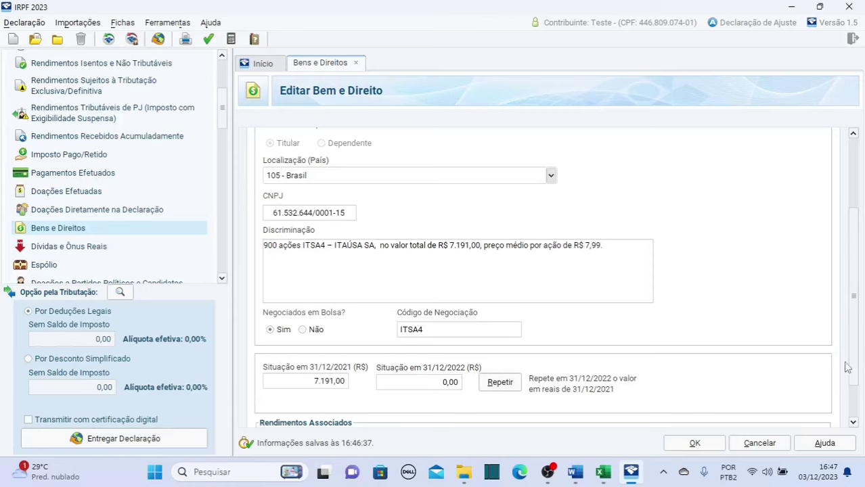
{"action": "scroll", "coordinate": [684, 386], "scroll_direction": "up", "scroll_amount": 1}
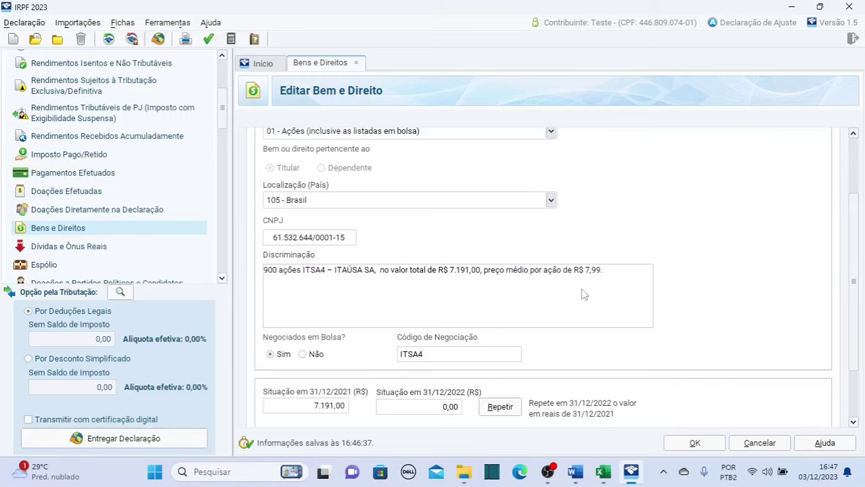
{"action": "left_click_drag", "start_coordinate": [602, 270], "coordinate": [280, 269]}
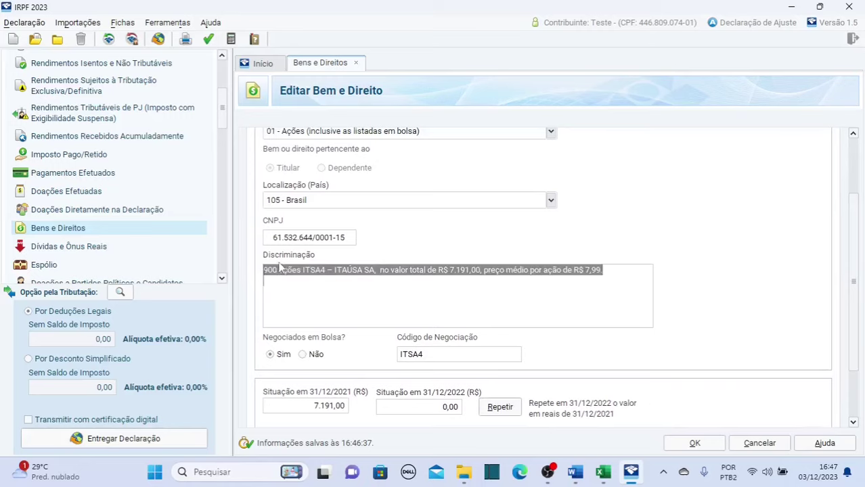
- Switch to Excel and review the 08/09/2023 purchase, the bonus quantity, and the NOVO SALDO quantity, total and average price
{"action": "left_click", "coordinate": [602, 472]}
{"action": "left_click", "coordinate": [28, 241]}
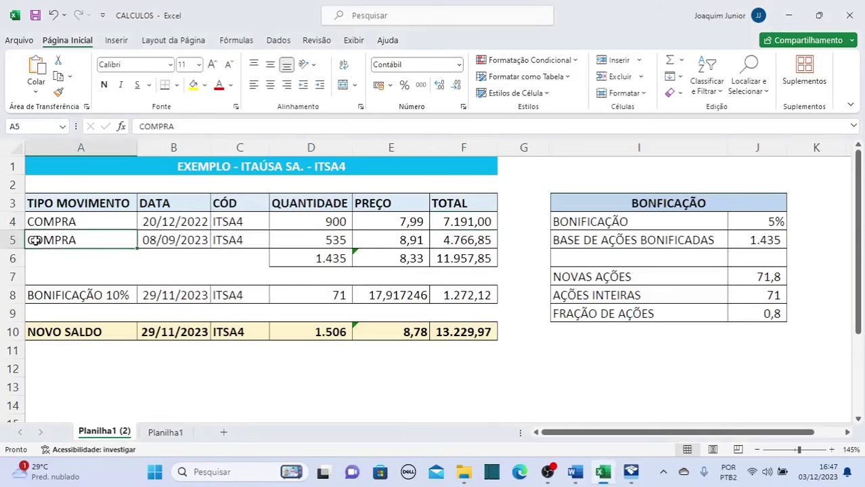
{"action": "left_click_drag", "start_coordinate": [71, 241], "coordinate": [467, 245]}
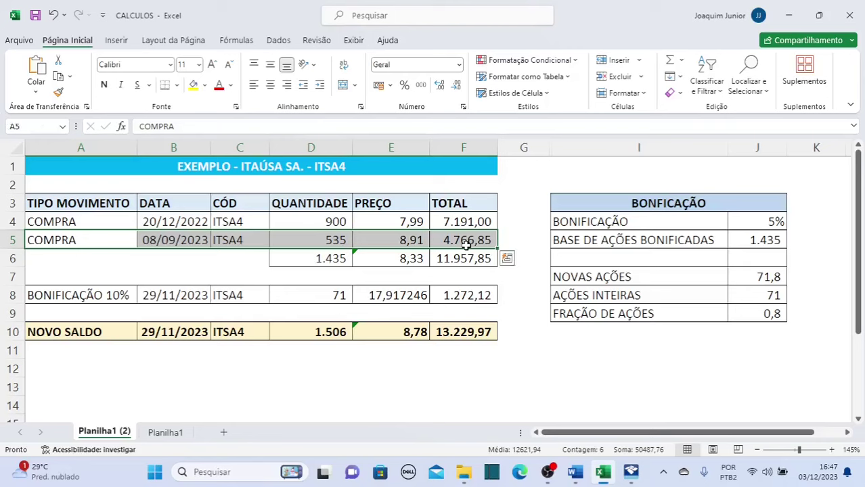
{"action": "left_click", "coordinate": [304, 295]}
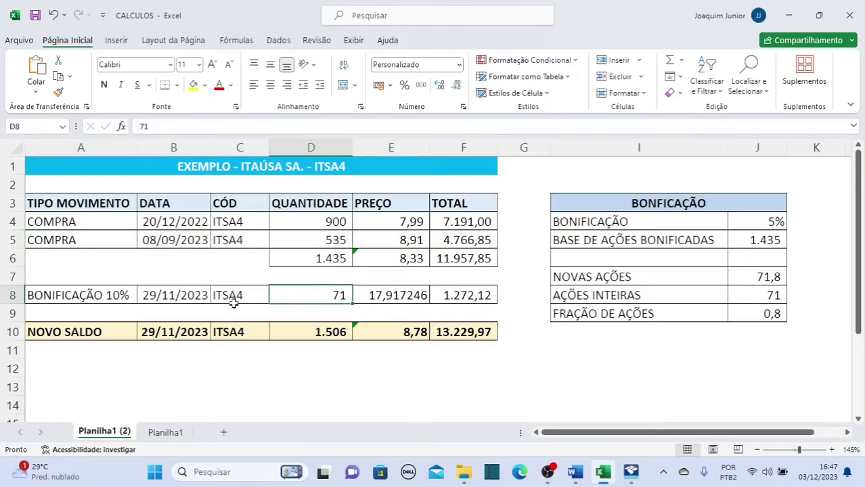
{"action": "left_click", "coordinate": [313, 329]}
{"action": "left_click", "coordinate": [448, 332]}
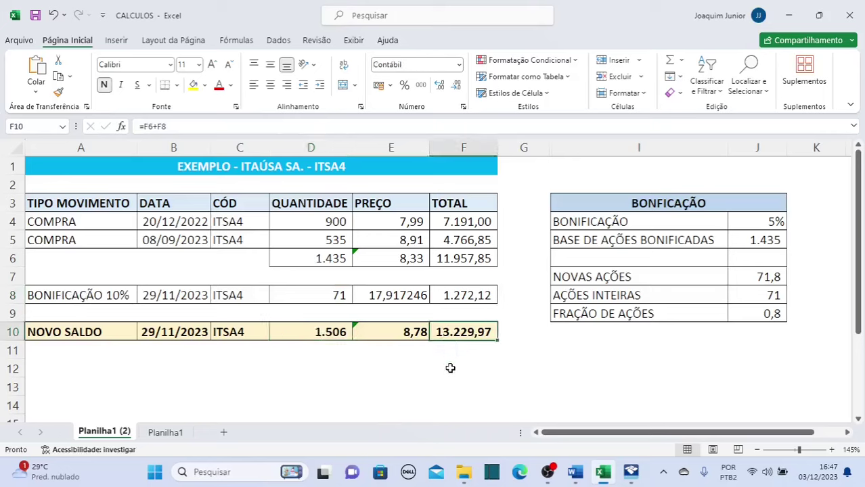
{"action": "left_click", "coordinate": [411, 335]}
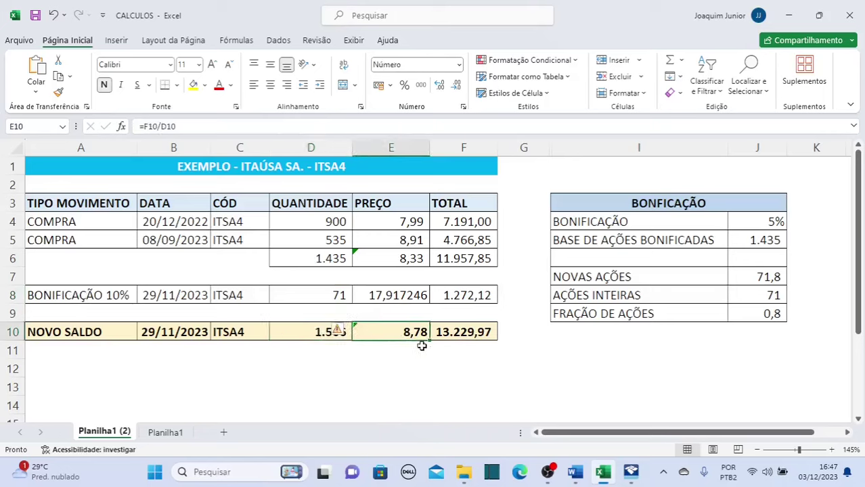
- In IRPF 2023, update the ITSA4 Discriminação to 1506 ações, 71 from bonificação, R$ 13.229,97 total, R$ 8,78 average; set Situação em 31/12/2022 to 13.229,97 and confirm
{"action": "left_click", "coordinate": [631, 472]}
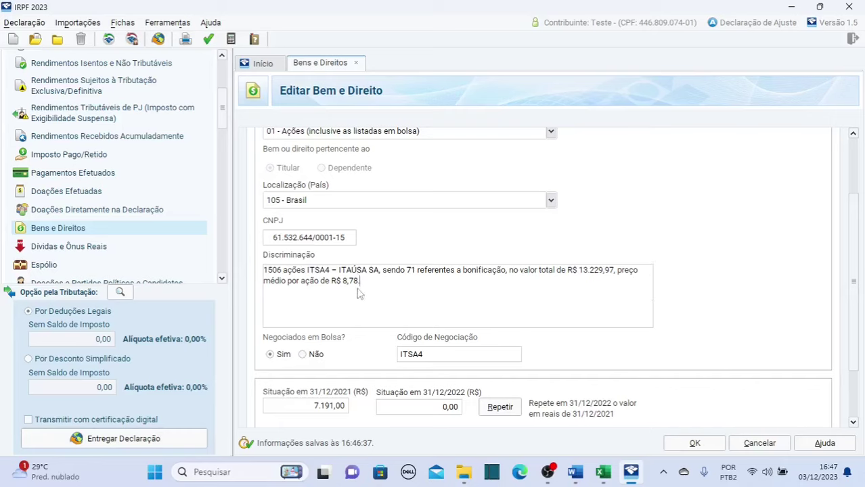
{"action": "key", "text": "Tab"}
{"action": "key", "text": "Tab"}
{"action": "key", "text": "Tab"}
{"action": "key", "text": "Tab"}
{"action": "type", "text": "13229,97"}
{"action": "left_click", "coordinate": [677, 450]}
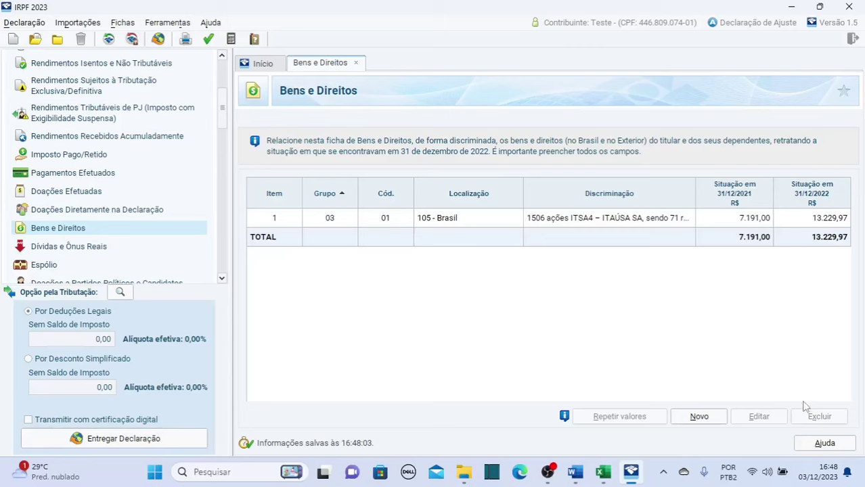
- Read PASSO 4 in the Word guide, and check the BONIFICAÇÃO row's quantity, price and total in Excel
{"action": "left_click", "coordinate": [574, 471]}
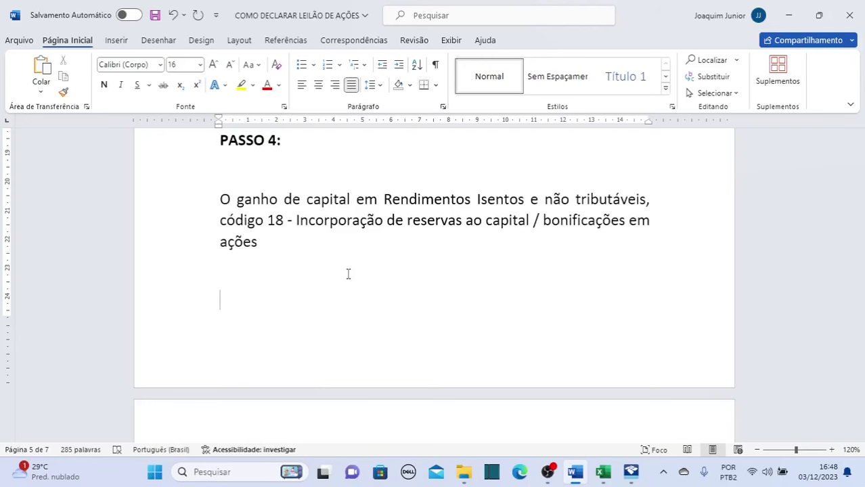
{"action": "key", "text": "alt+Tab"}
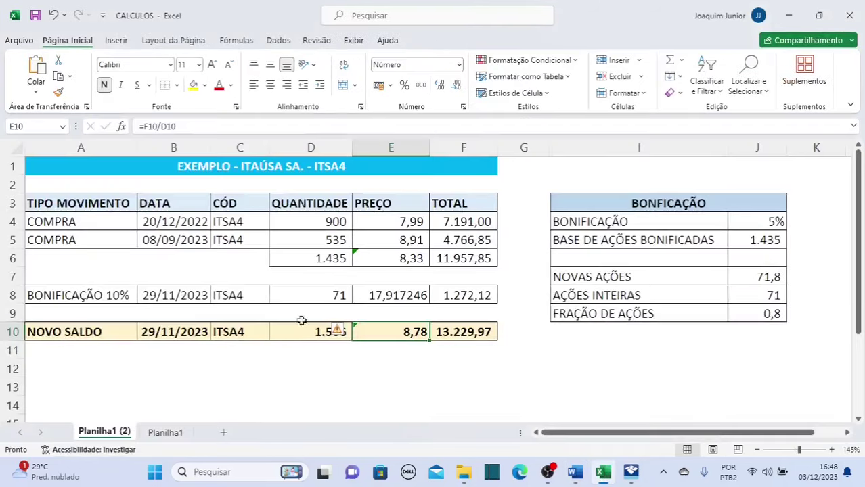
{"action": "left_click", "coordinate": [336, 298]}
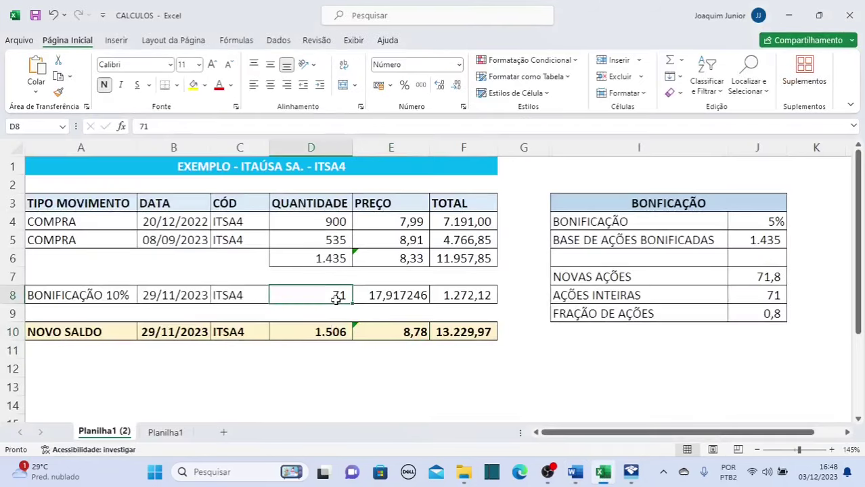
{"action": "left_click", "coordinate": [383, 299]}
{"action": "left_click", "coordinate": [453, 300]}
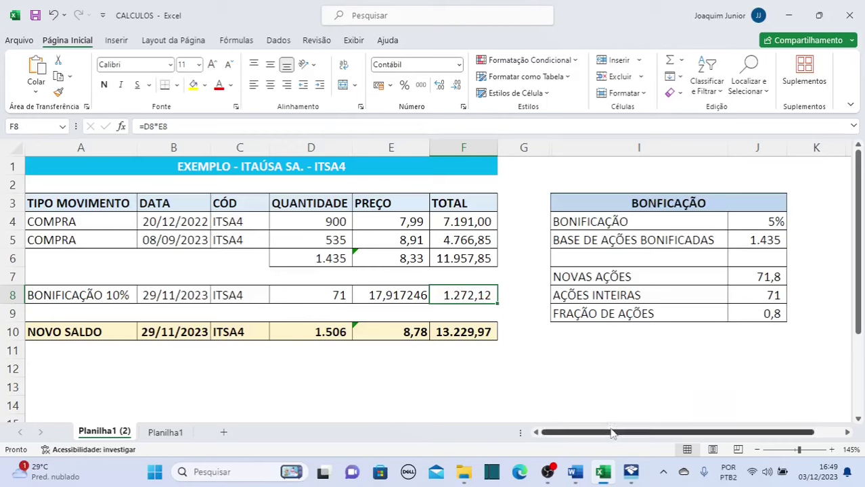
- Reread the PASSO 4 instruction in the Word guide on code 18, Incorporação de reservas ao capital / bonificações em ações, and return to IRPF 2023
{"action": "left_click", "coordinate": [632, 475]}
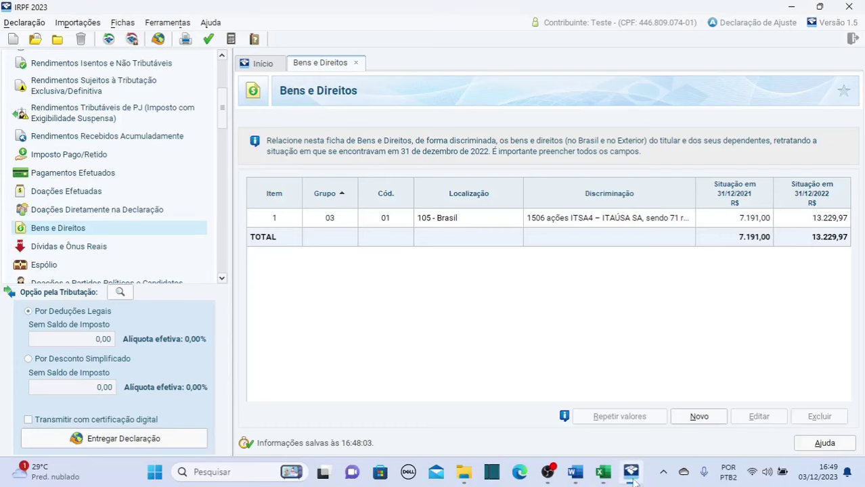
{"action": "left_click", "coordinate": [575, 472]}
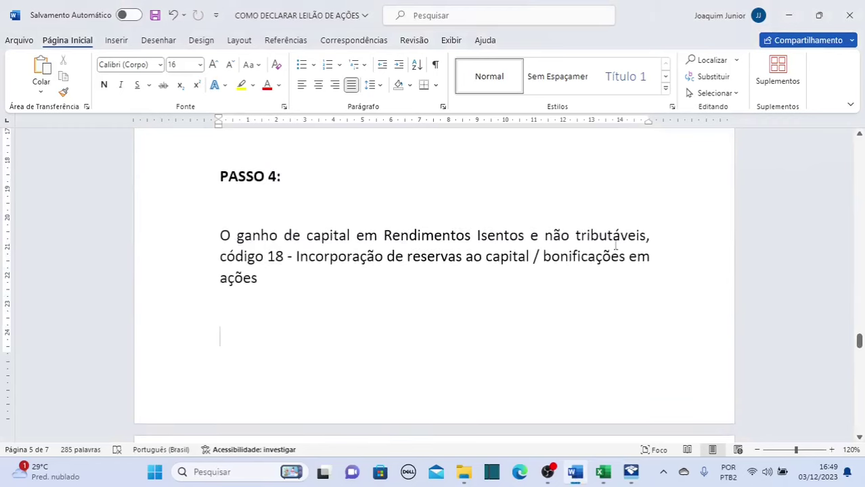
{"action": "left_click_drag", "start_coordinate": [296, 257], "coordinate": [616, 273]}
{"action": "left_click", "coordinate": [556, 333]}
{"action": "left_click", "coordinate": [631, 472]}
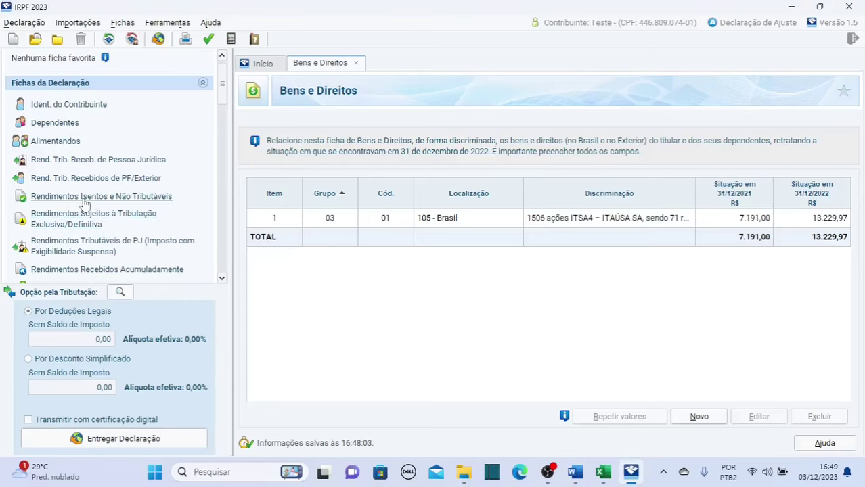
- In Rendimentos Isentos e Não Tributáveis, create a new entry of type 18 - Incorporação de reservas ao capital / Bonificações em ações
{"action": "left_click", "coordinate": [84, 197]}
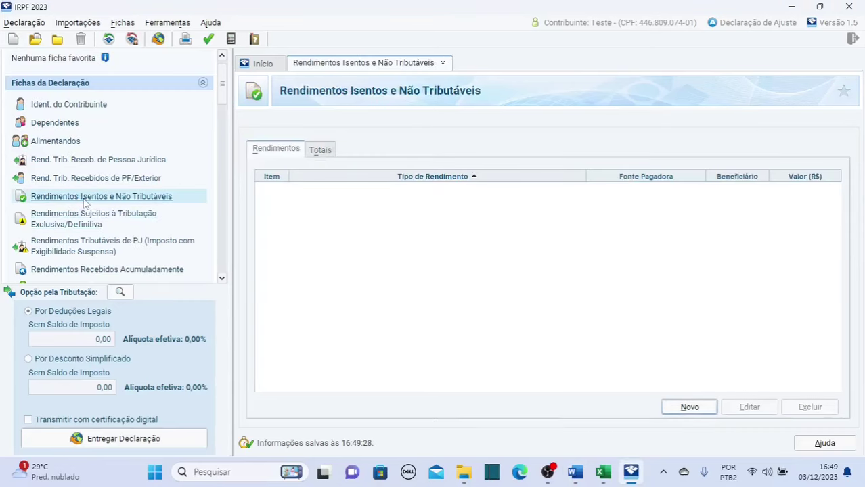
{"action": "left_click", "coordinate": [687, 407]}
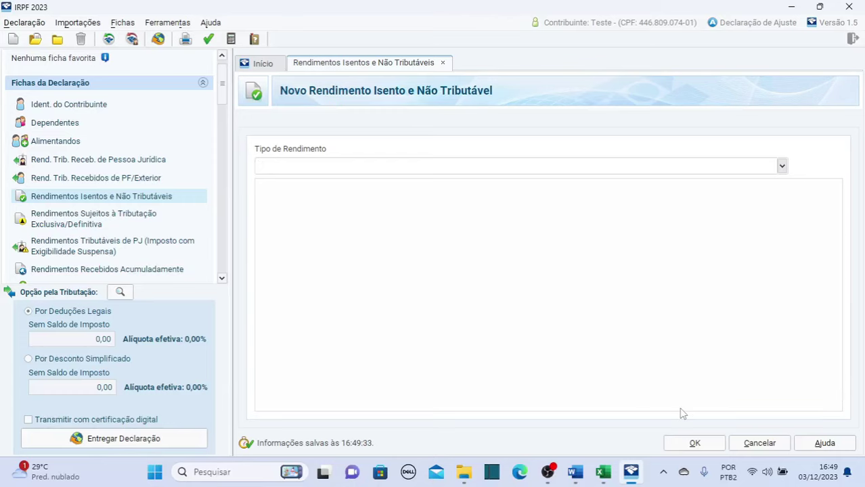
{"action": "left_click", "coordinate": [782, 166]}
{"action": "scroll", "coordinate": [362, 283], "scroll_direction": "down", "scroll_amount": 1}
{"action": "scroll", "coordinate": [362, 283], "scroll_direction": "down", "scroll_amount": 2}
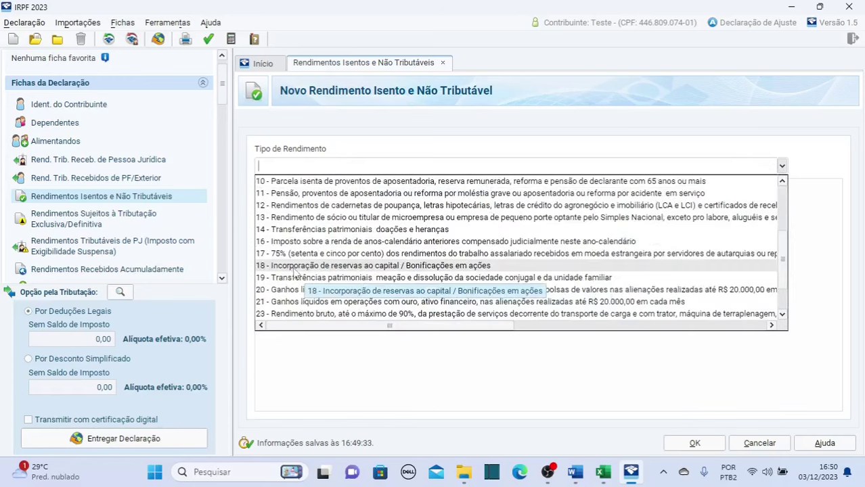
{"action": "left_click", "coordinate": [399, 268]}
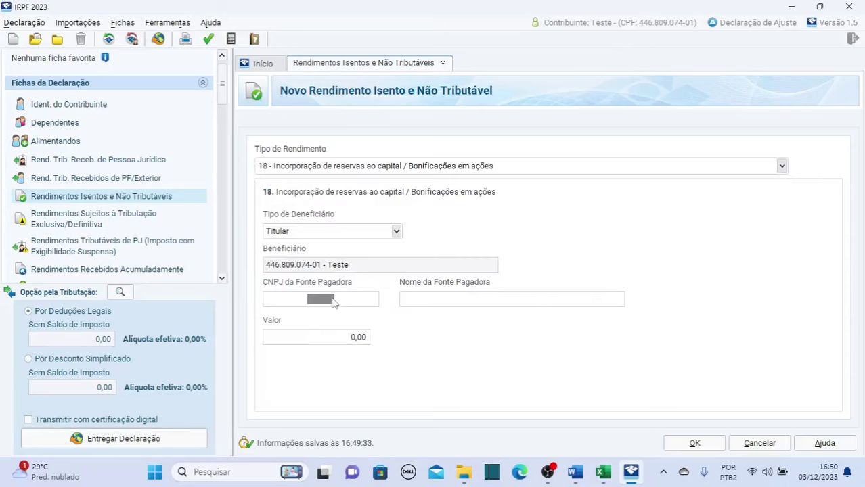
- Copy Itaúsa's CNPJ from the Word guide into the CNPJ da Fonte Pagadora field of the new IRPF 2023 entry
{"action": "left_click", "coordinate": [575, 472]}
{"action": "key", "text": "alt+Tab"}
{"action": "key", "text": "ctrl+v"}
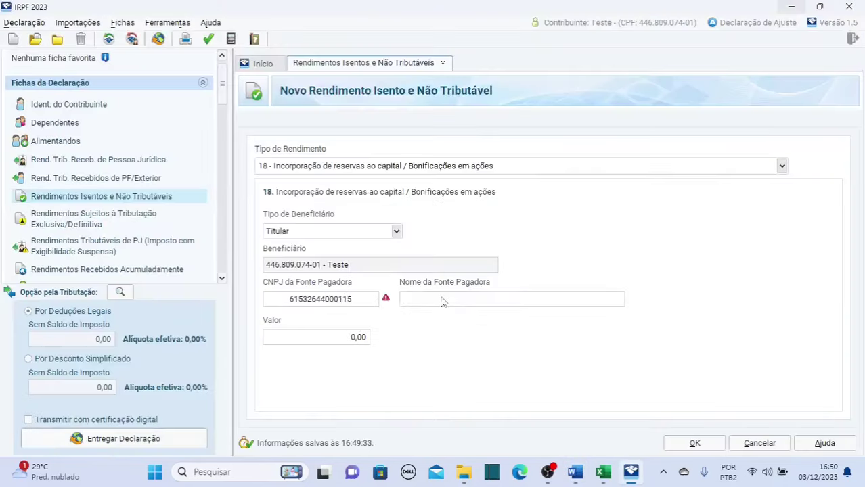
{"action": "left_click", "coordinate": [443, 301]}
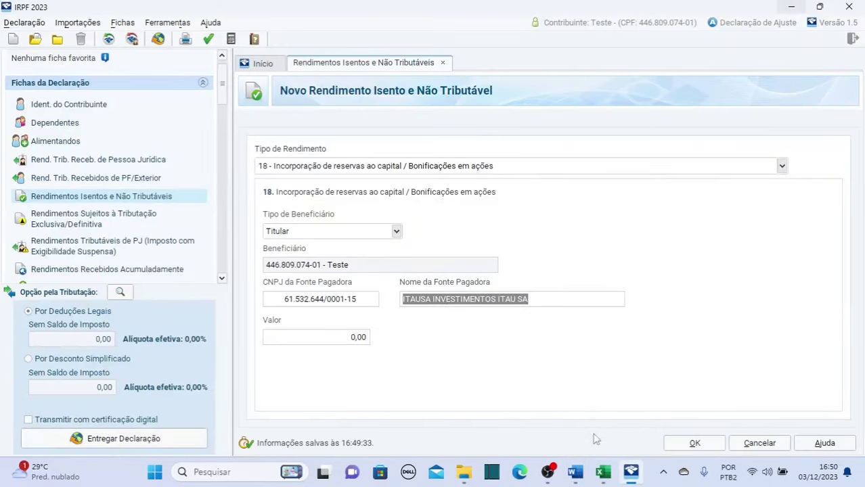
- Check the BONIFICAÇÃO total in Excel, set the entry's Valor to 1.272,12 in IRPF 2023 and confirm the entry
{"action": "left_click", "coordinate": [603, 472]}
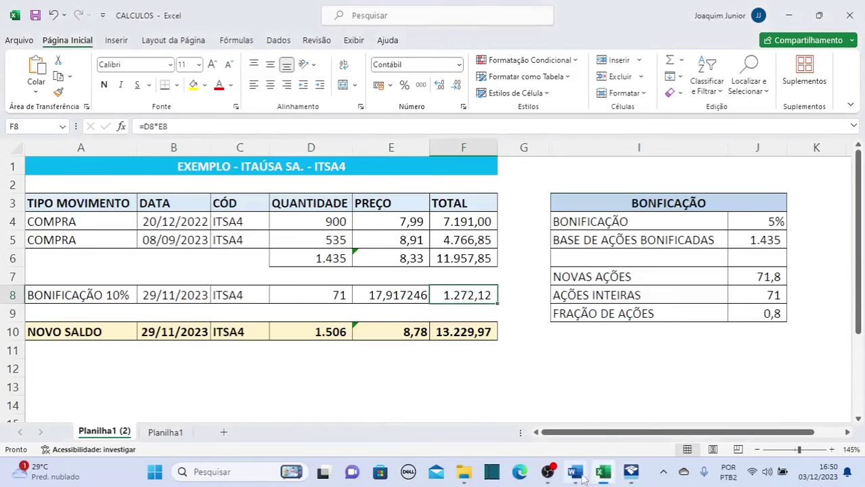
{"action": "left_click", "coordinate": [574, 472]}
{"action": "key", "text": "alt+Tab"}
{"action": "left_click", "coordinate": [719, 449]}
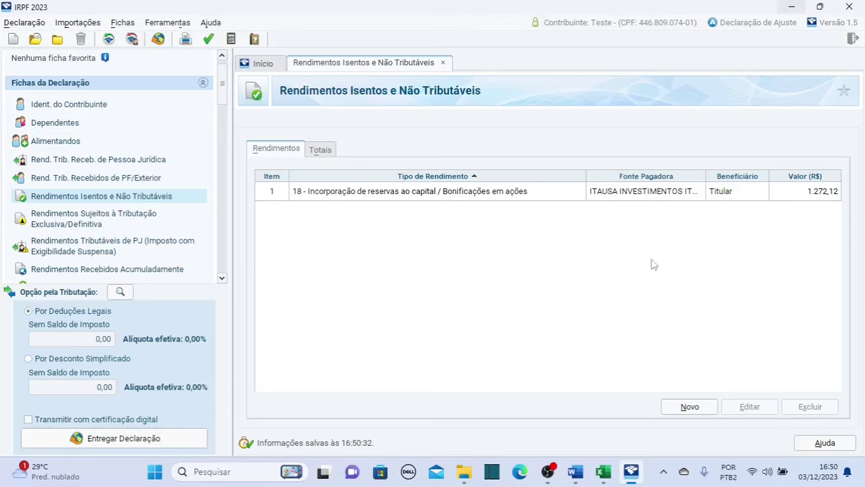
- Switch to Excel to compare the purchases total before the bonus with the NOVO SALDO total, and return to IRPF 2023
{"action": "left_click", "coordinate": [600, 474]}
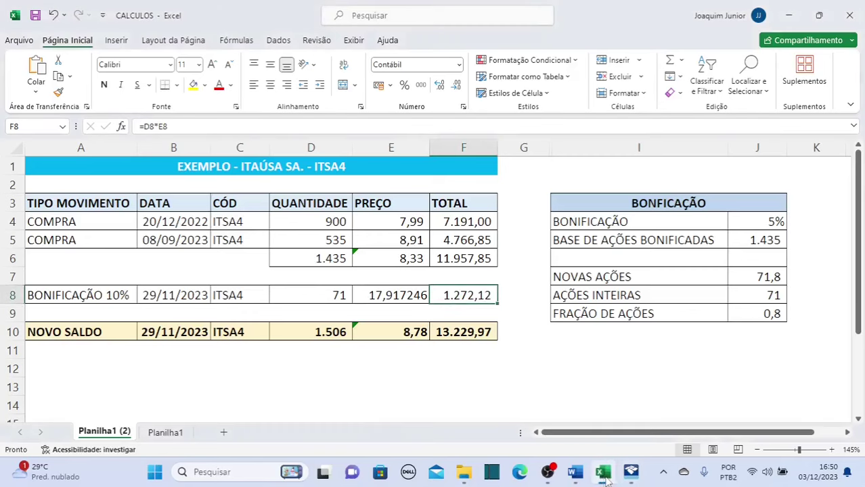
{"action": "left_click", "coordinate": [470, 263]}
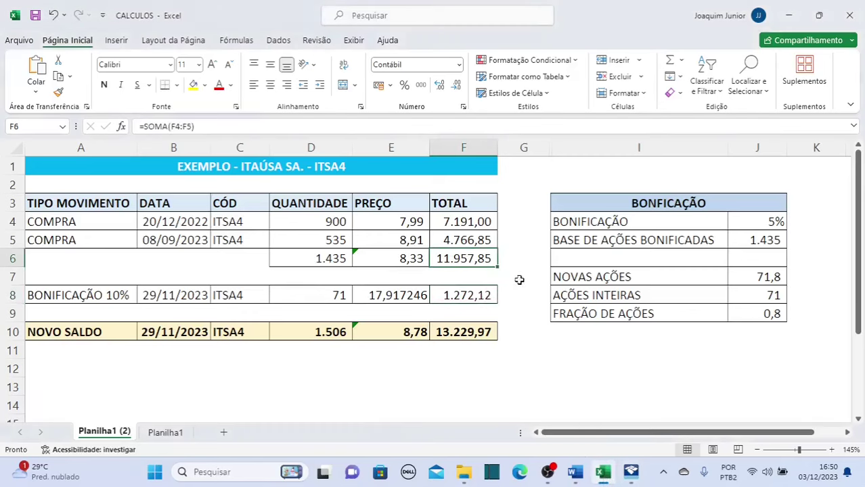
{"action": "left_click", "coordinate": [482, 334]}
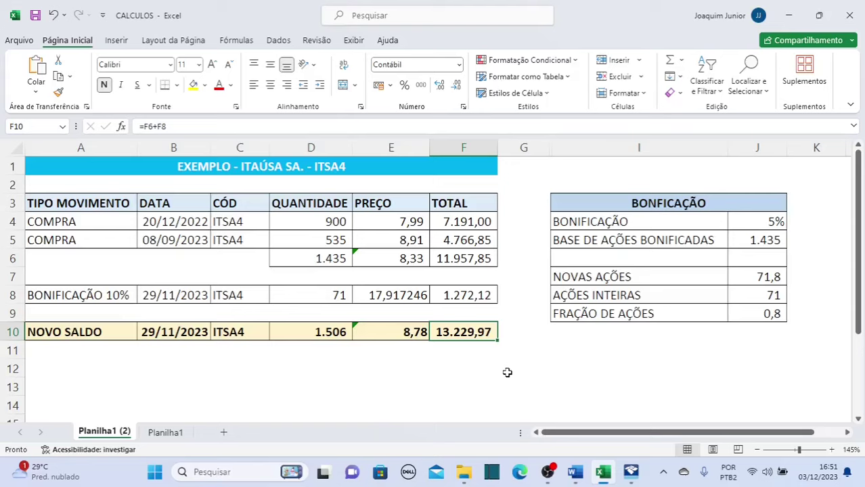
{"action": "left_click", "coordinate": [631, 472]}
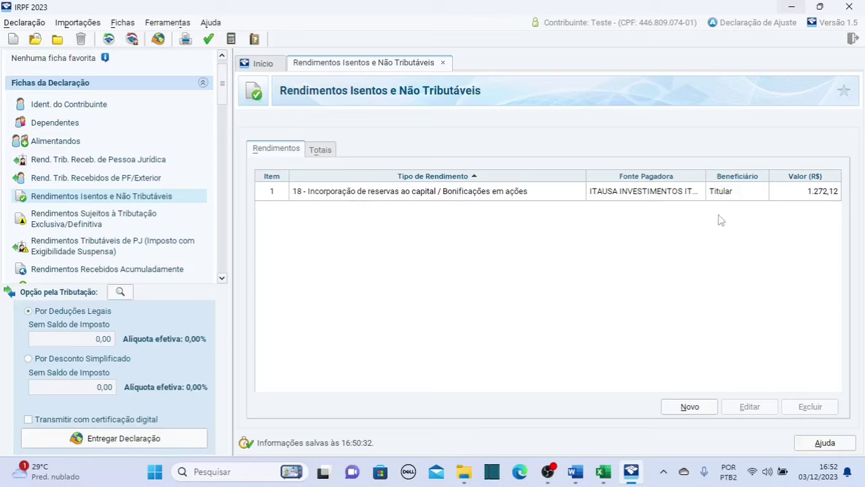
- Read PASSO 5 in the Word guide and review the B3 statement images, from the Movimentação filters to the ITSA4 Leilão de Fração entry
{"action": "key", "text": "alt+Tab"}
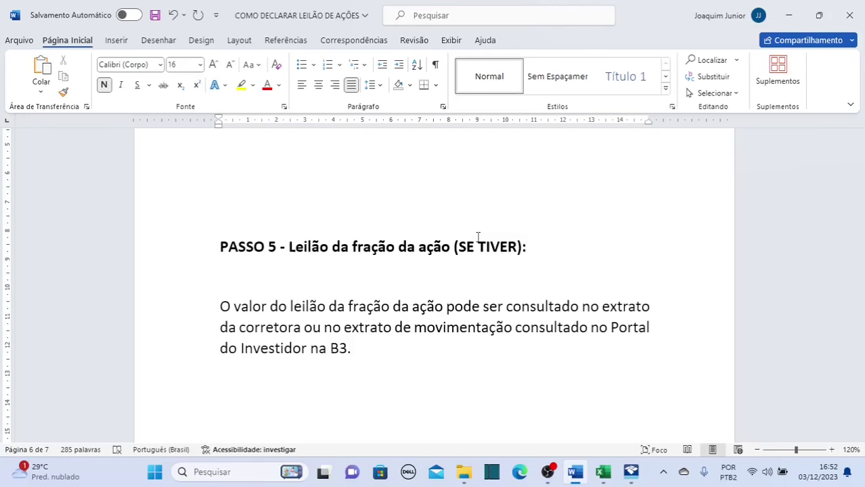
{"action": "key", "text": "alt+Tab"}
{"action": "left_click", "coordinate": [772, 311]}
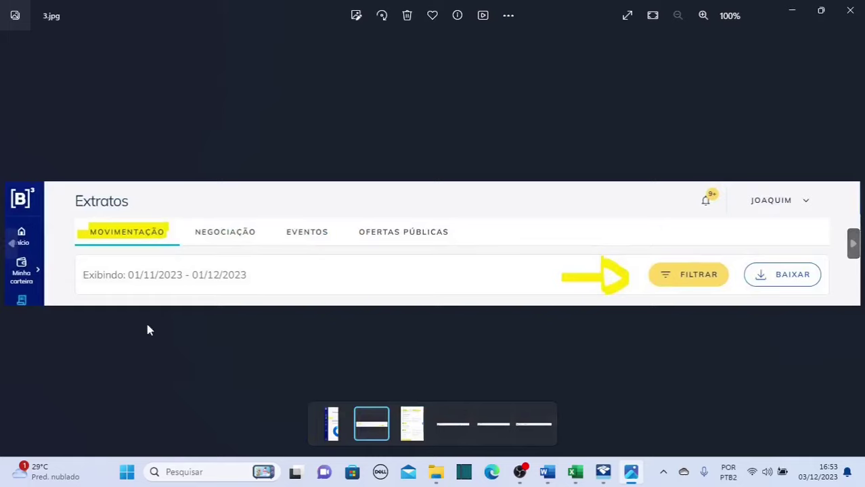
{"action": "key", "text": "Right"}
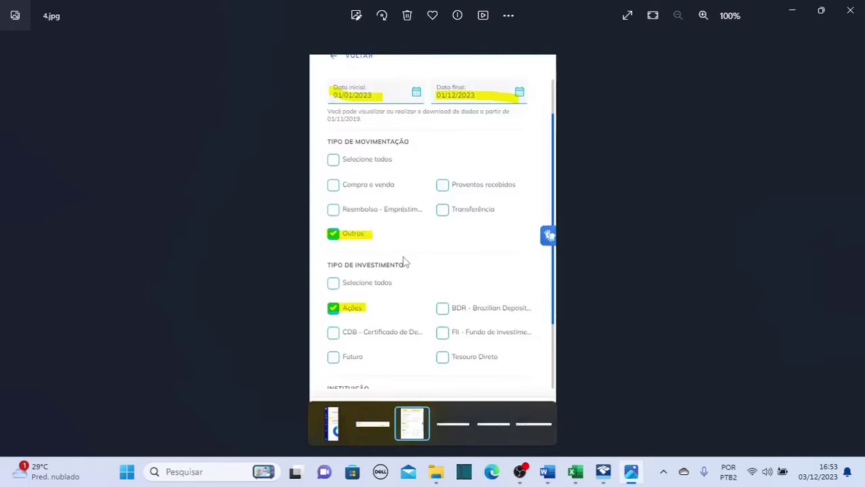
{"action": "key", "text": "Right"}
{"action": "key", "text": "Right"}
{"action": "key", "text": "Right"}
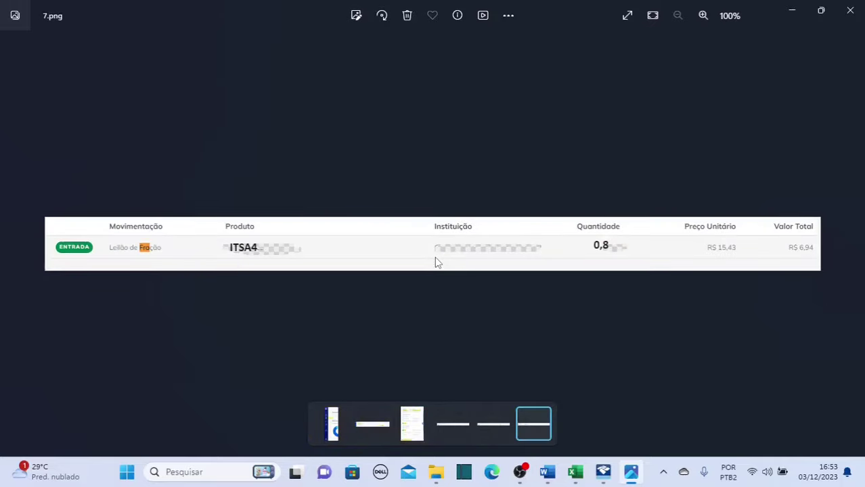
{"action": "scroll", "coordinate": [517, 311], "scroll_direction": "up", "scroll_amount": 1}
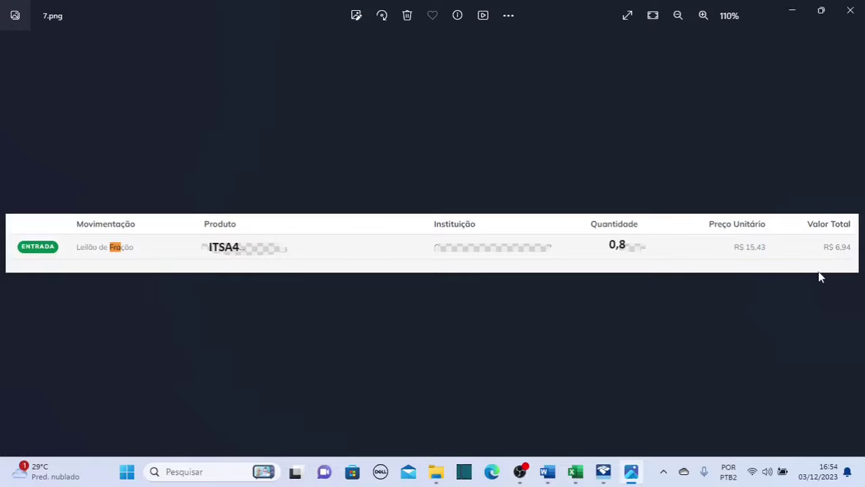
- Return to the Word guide and read the PASSO 5 instruction on declaring the fraction sale as exempt income with the code "outros"
{"action": "left_click", "coordinate": [798, 8]}
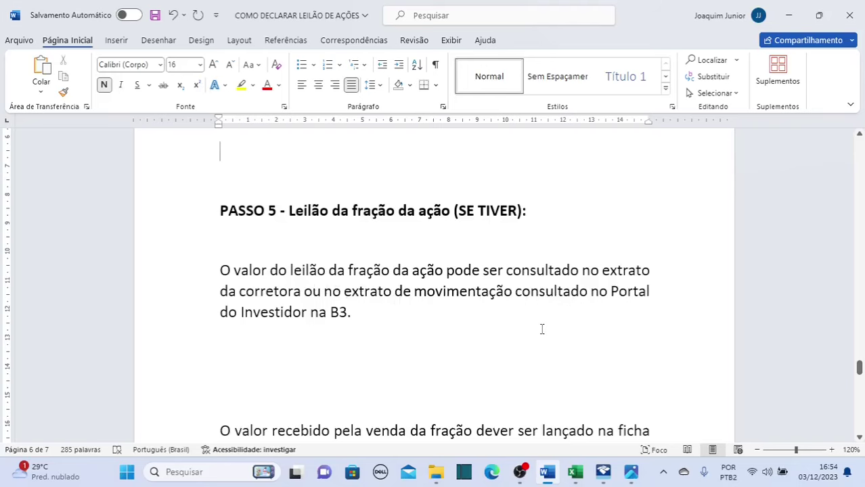
{"action": "scroll", "coordinate": [542, 329], "scroll_direction": "down", "scroll_amount": 1}
{"action": "scroll", "coordinate": [542, 329], "scroll_direction": "down", "scroll_amount": 2}
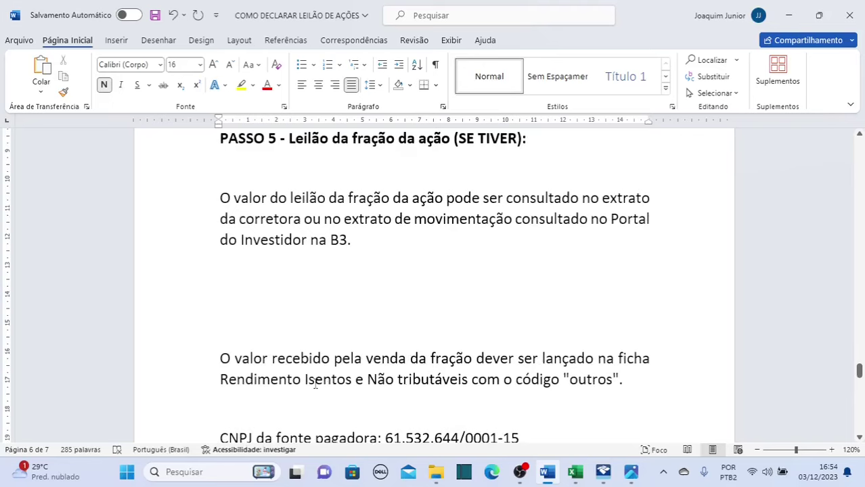
{"action": "left_click_drag", "start_coordinate": [315, 383], "coordinate": [565, 379]}
{"action": "scroll", "coordinate": [564, 381], "scroll_direction": "down", "scroll_amount": 3}
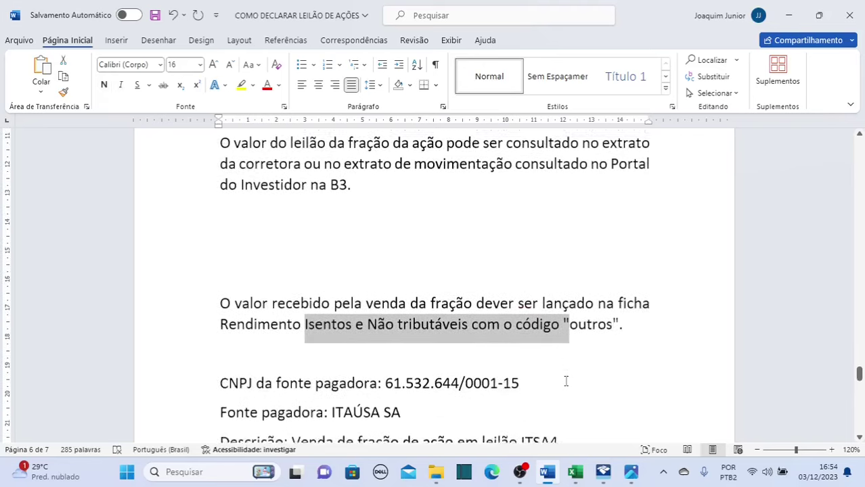
- Switch to IRPF 2023 and create a new exempt income entry of type 99 - Outros
{"action": "key", "text": "alt+Tab"}
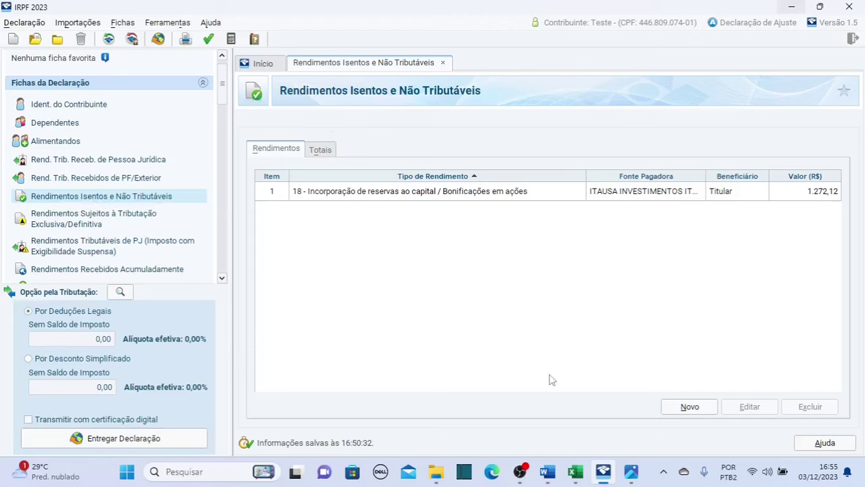
{"action": "left_click", "coordinate": [679, 413]}
{"action": "left_click", "coordinate": [782, 166]}
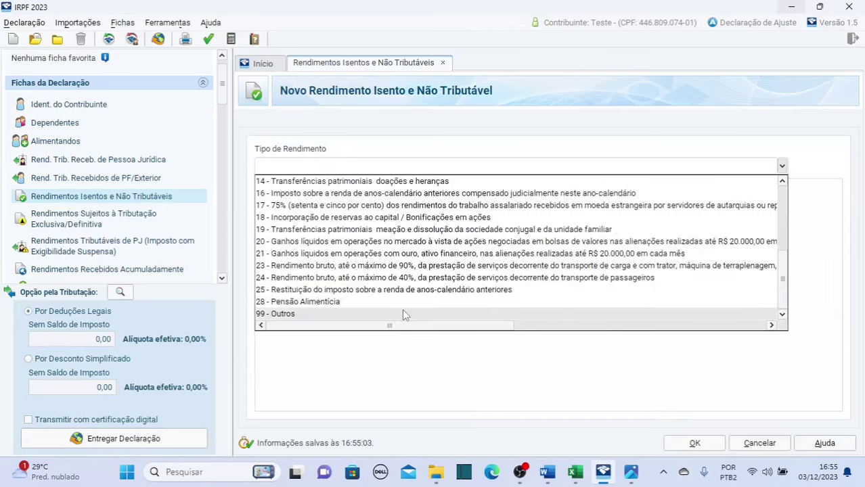
{"action": "left_click", "coordinate": [402, 320]}
- Using the Word guide, enter Itaúsa's CNPJ as Fonte Pagadora and the Descrição "Venda de fração de ação em leilão ITSA4."
{"action": "left_click", "coordinate": [325, 299]}
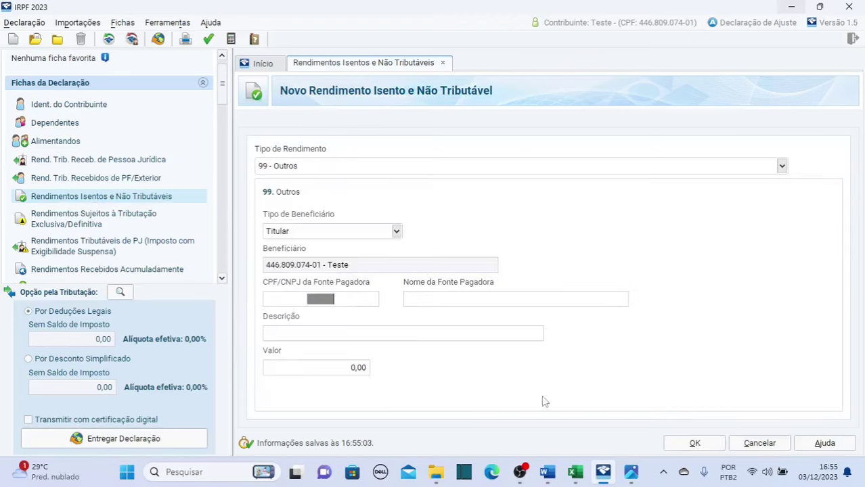
{"action": "left_click", "coordinate": [547, 471]}
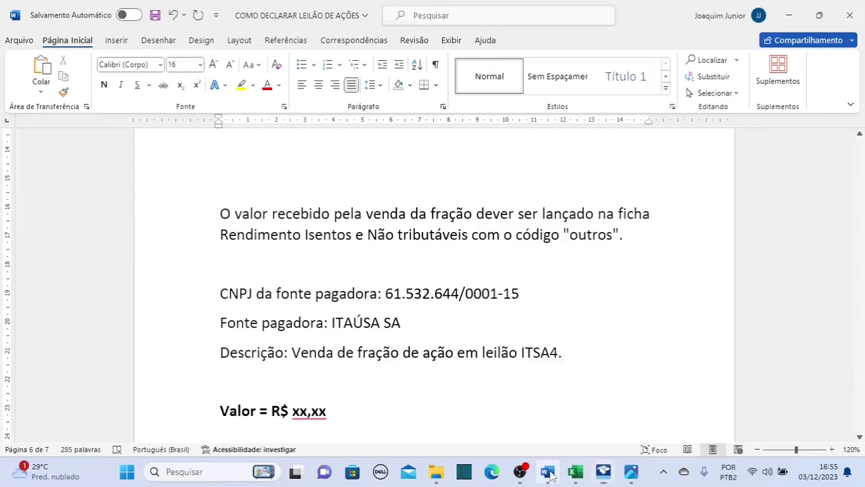
{"action": "key", "text": "alt+Tab"}
{"action": "left_click", "coordinate": [309, 333]}
{"action": "type", "text": "Venda de fração de ação em leilão ITSA4."}
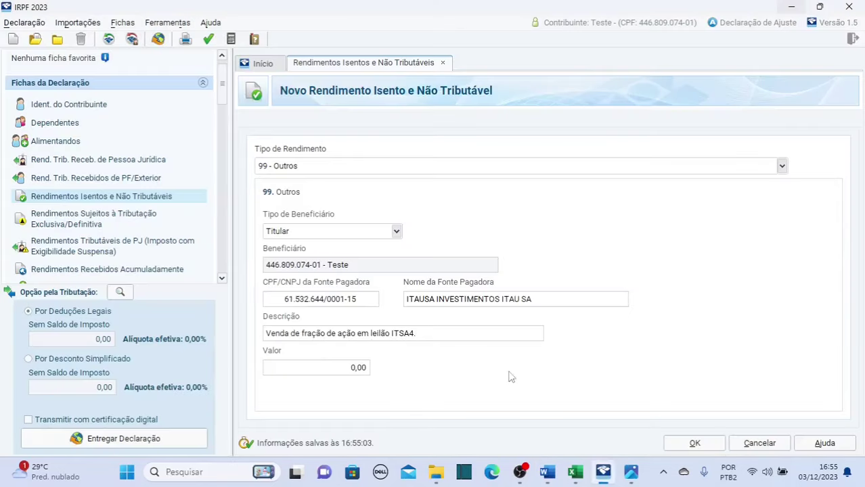
- Check the Leilão de Fração total in the B3 statement image, set the Outros entry's Valor to 6,94 and confirm the entry
{"action": "left_click", "coordinate": [630, 472]}
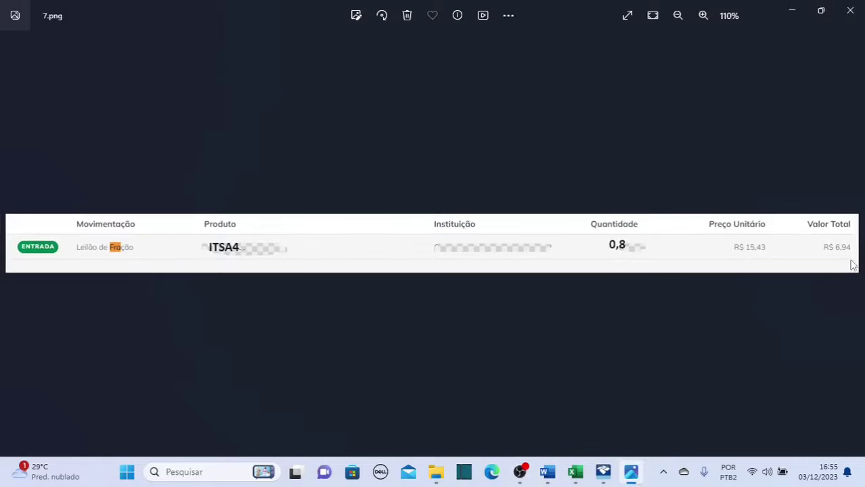
{"action": "left_click", "coordinate": [603, 472]}
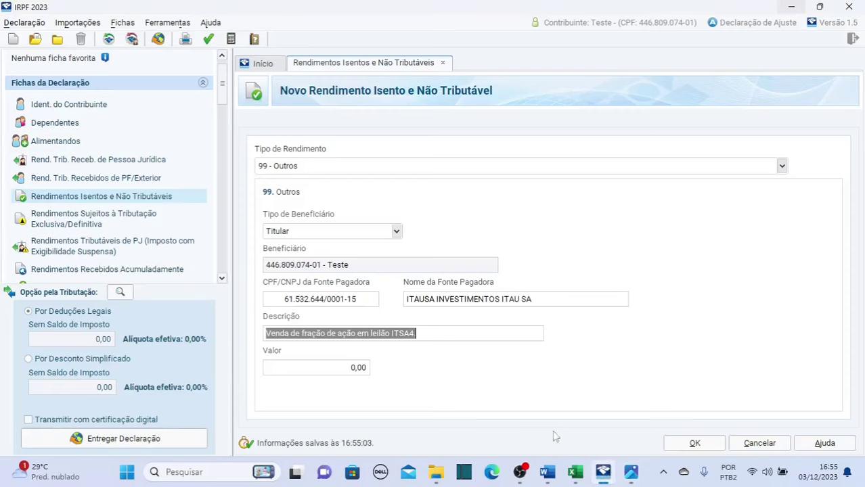
{"action": "left_click", "coordinate": [370, 373]}
{"action": "type", "text": "6,94"}
{"action": "left_click", "coordinate": [693, 444]}
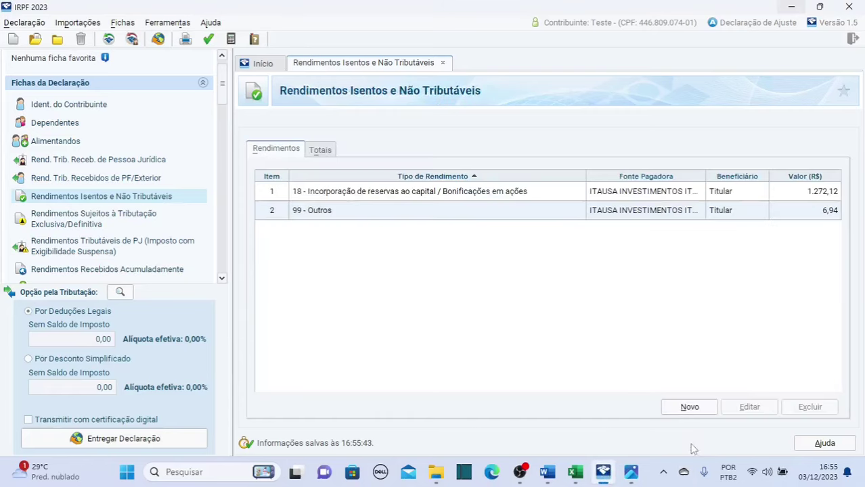